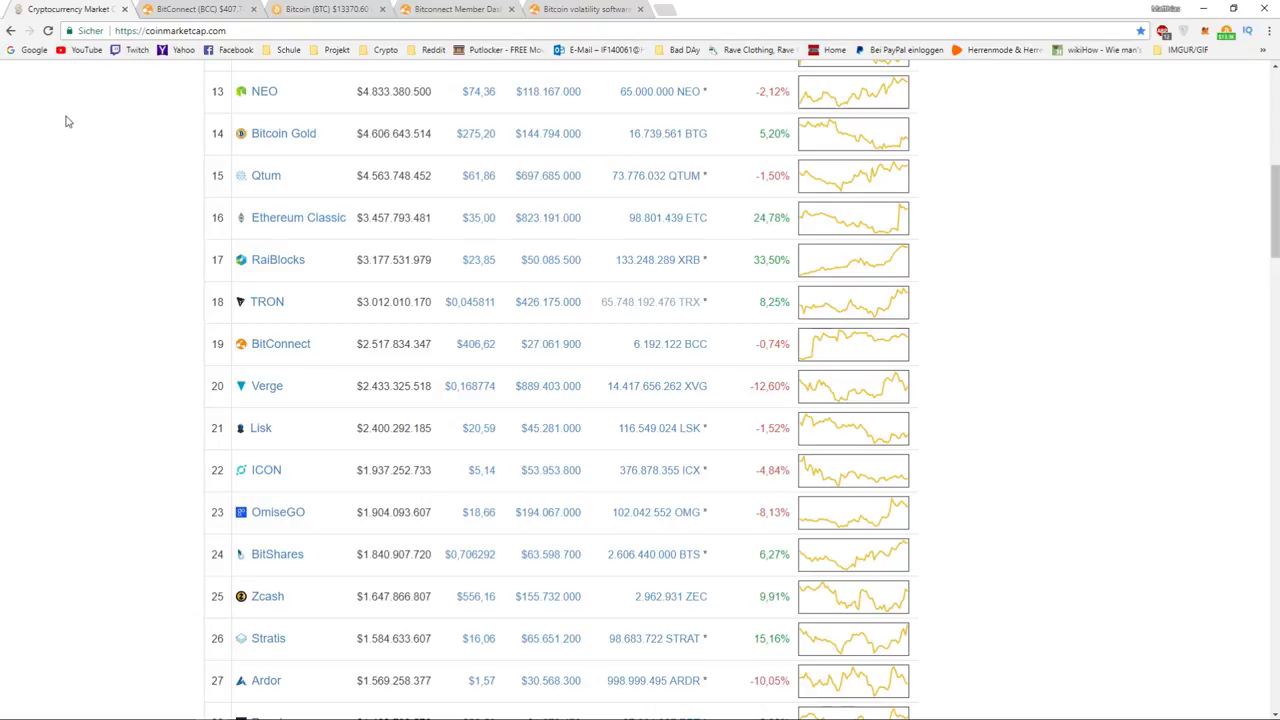
# Highlight BitConnect's 2.517.834.347 market cap and $406,62 price, then go to the member dashboard
pyautogui.scroll(2, 91, 274)
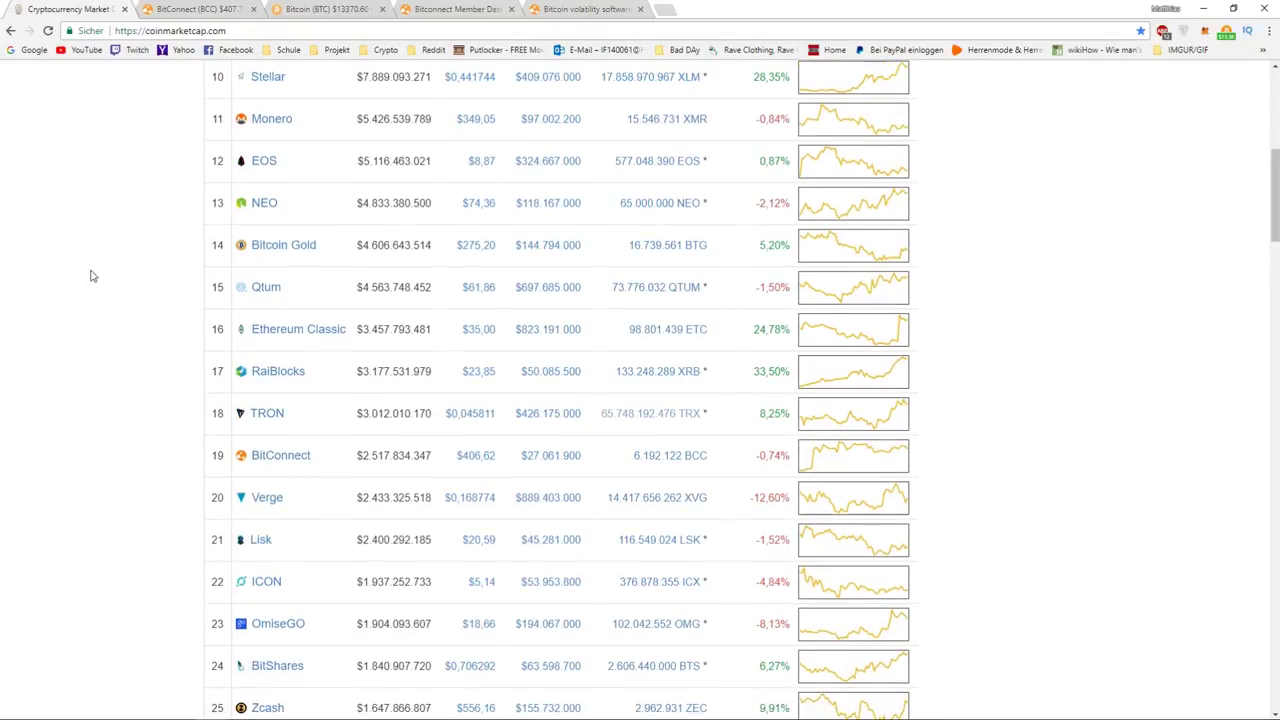
pyautogui.moveTo(1020, 716)
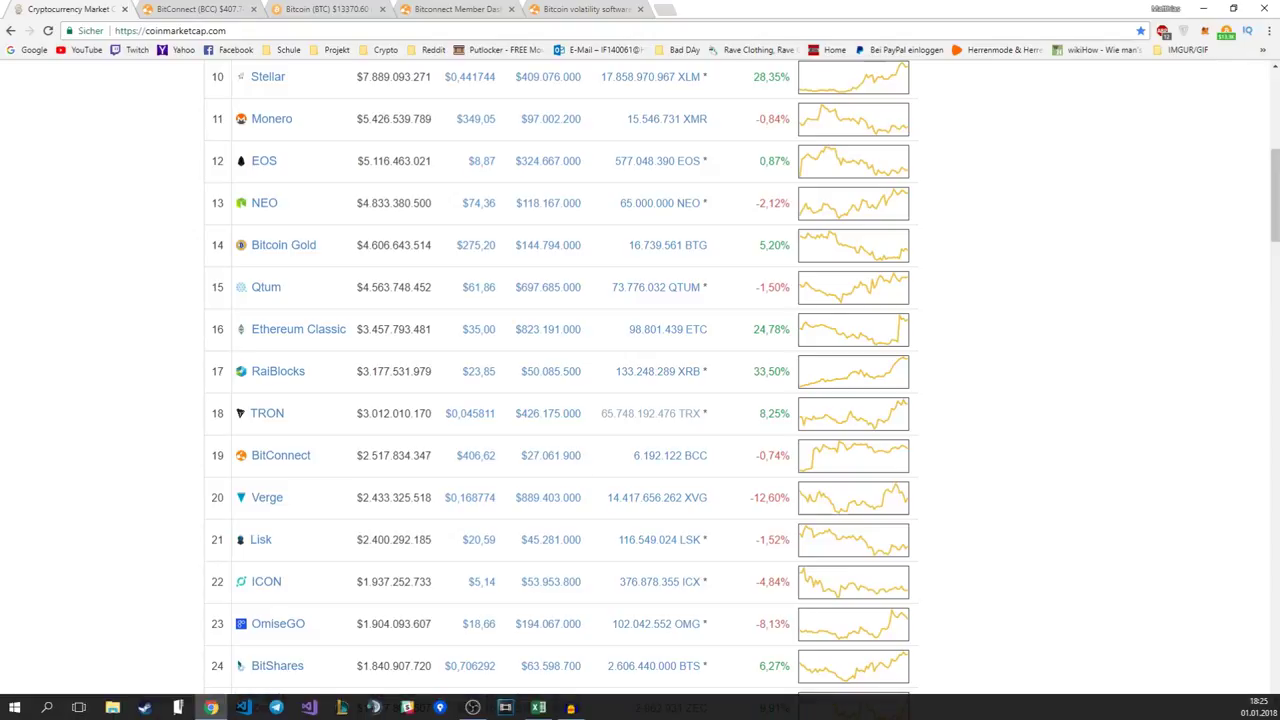
pyautogui.scroll(1, 363, 417)
pyautogui.scroll(-2, 349, 417)
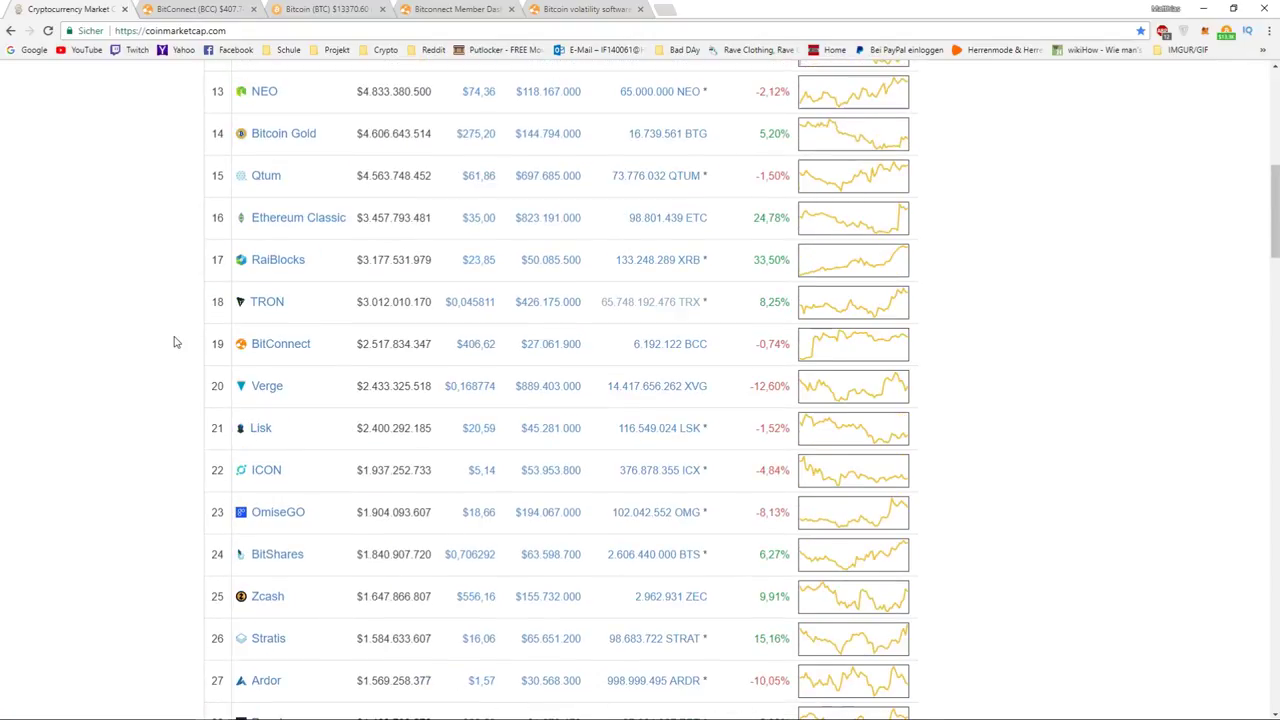
pyautogui.scroll(3, 170, 382)
pyautogui.scroll(-3, 170, 384)
pyautogui.scroll(-3, 172, 386)
pyautogui.scroll(3, 177, 386)
pyautogui.moveTo(363, 343); pyautogui.dragTo(431, 346)
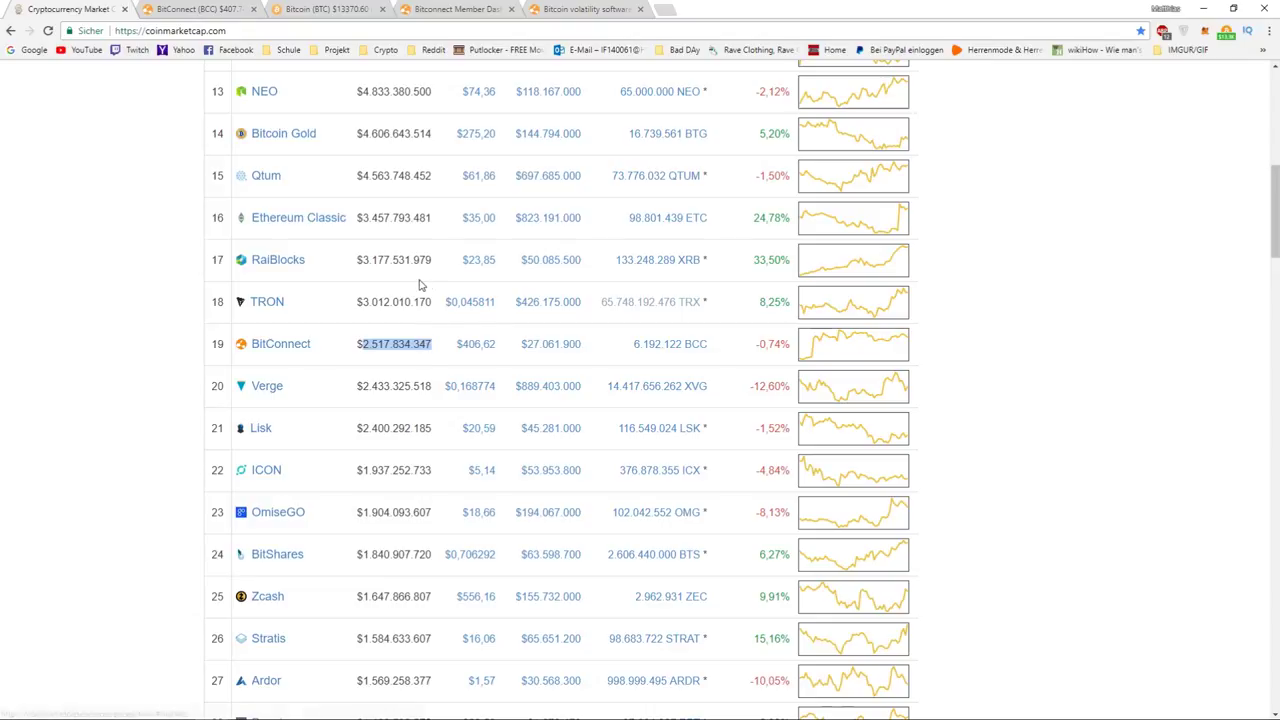
pyautogui.moveTo(497, 346); pyautogui.dragTo(452, 334)
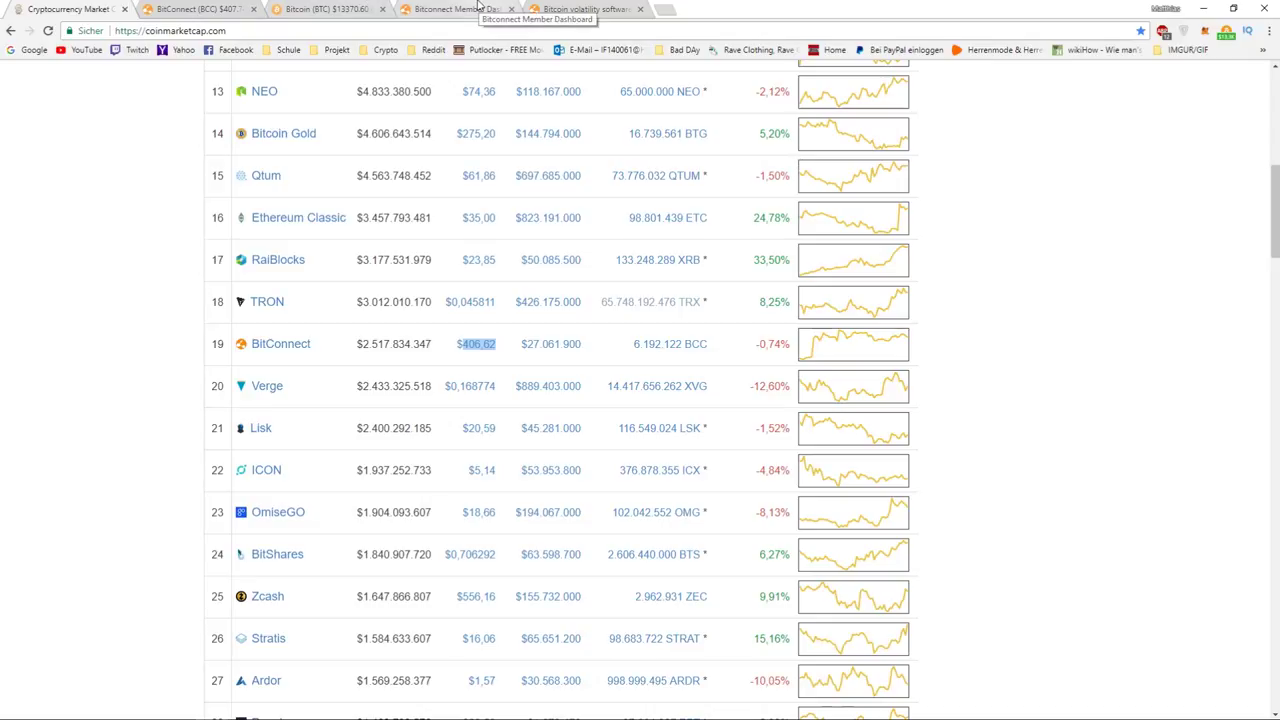
pyautogui.click(480, 7)
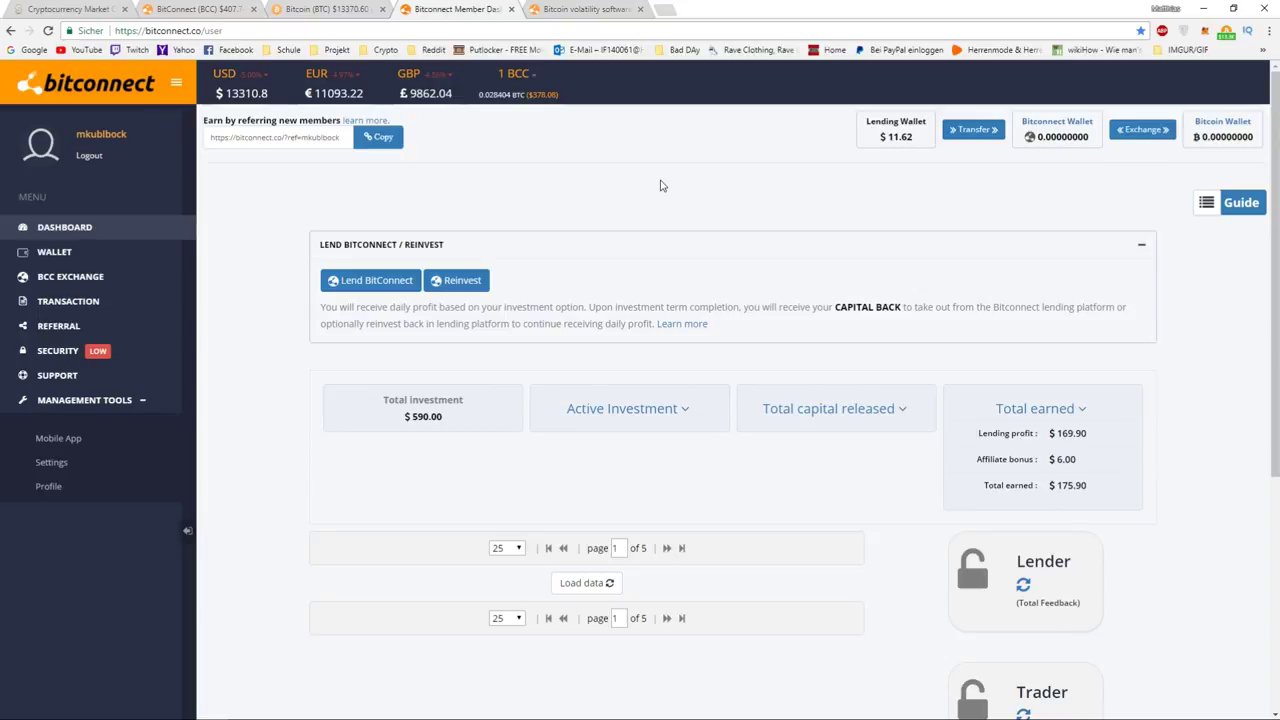
# On the volatility software page, switch the calculator to the last-6-month average interest rate
pyautogui.click(590, 12)
pyautogui.scroll(-3, 1104, 397)
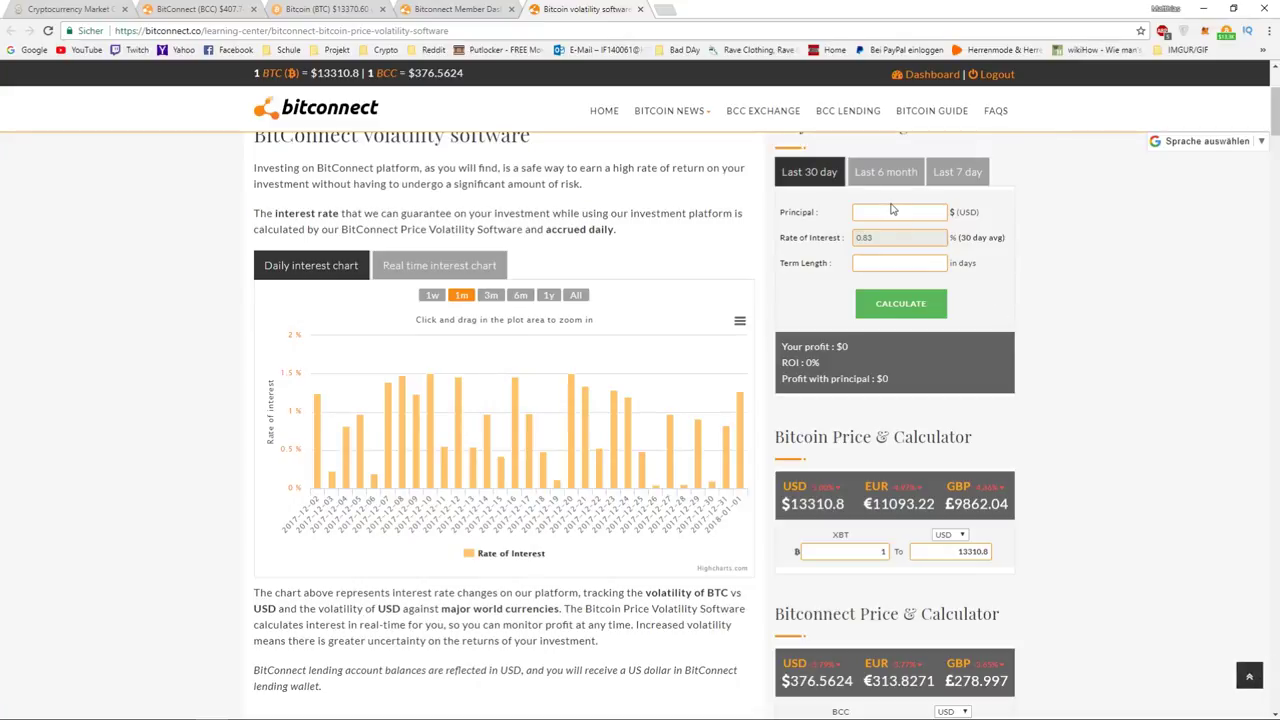
pyautogui.click(885, 172)
pyautogui.scroll(1, 960, 285)
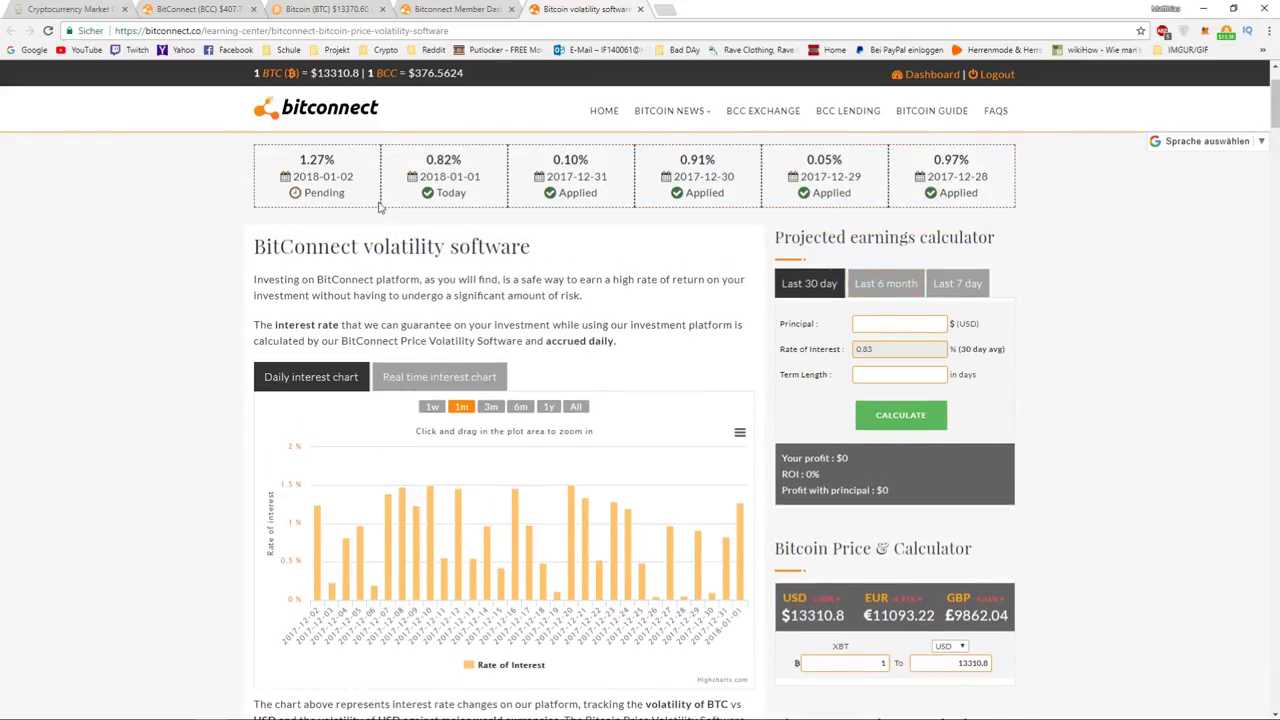
pyautogui.click(946, 288)
pyautogui.click(946, 288)
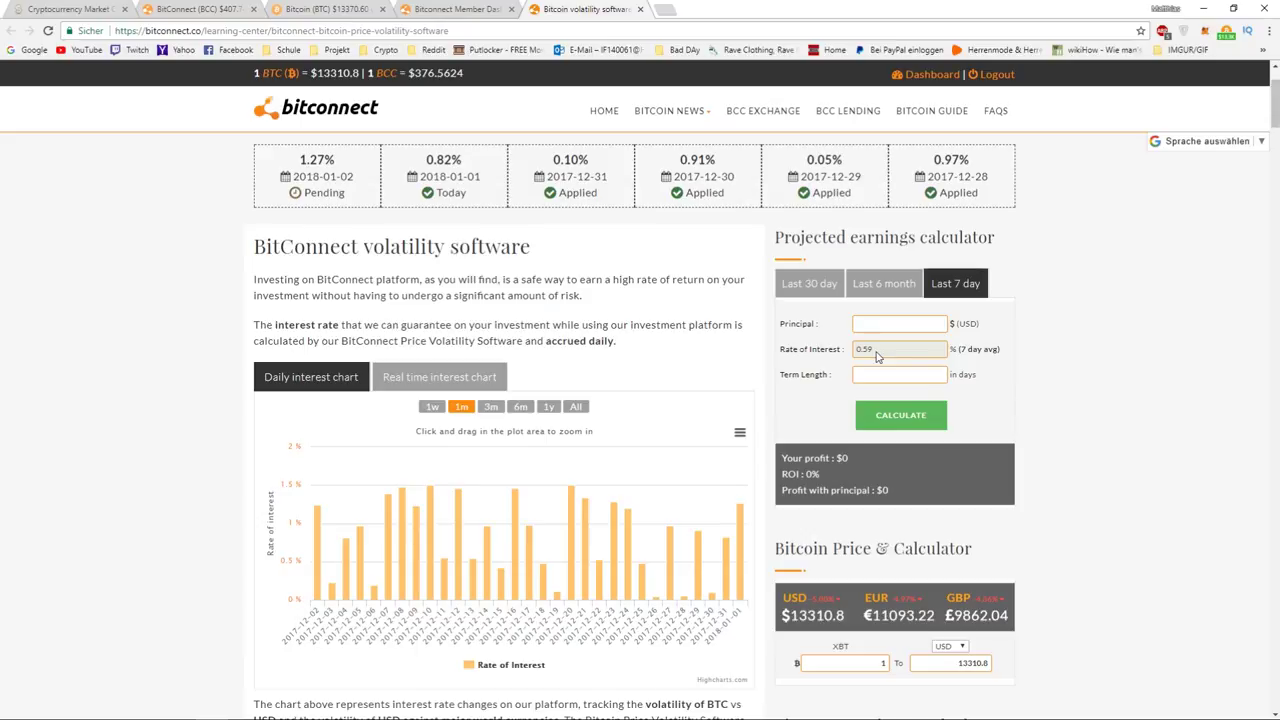
pyautogui.click(889, 284)
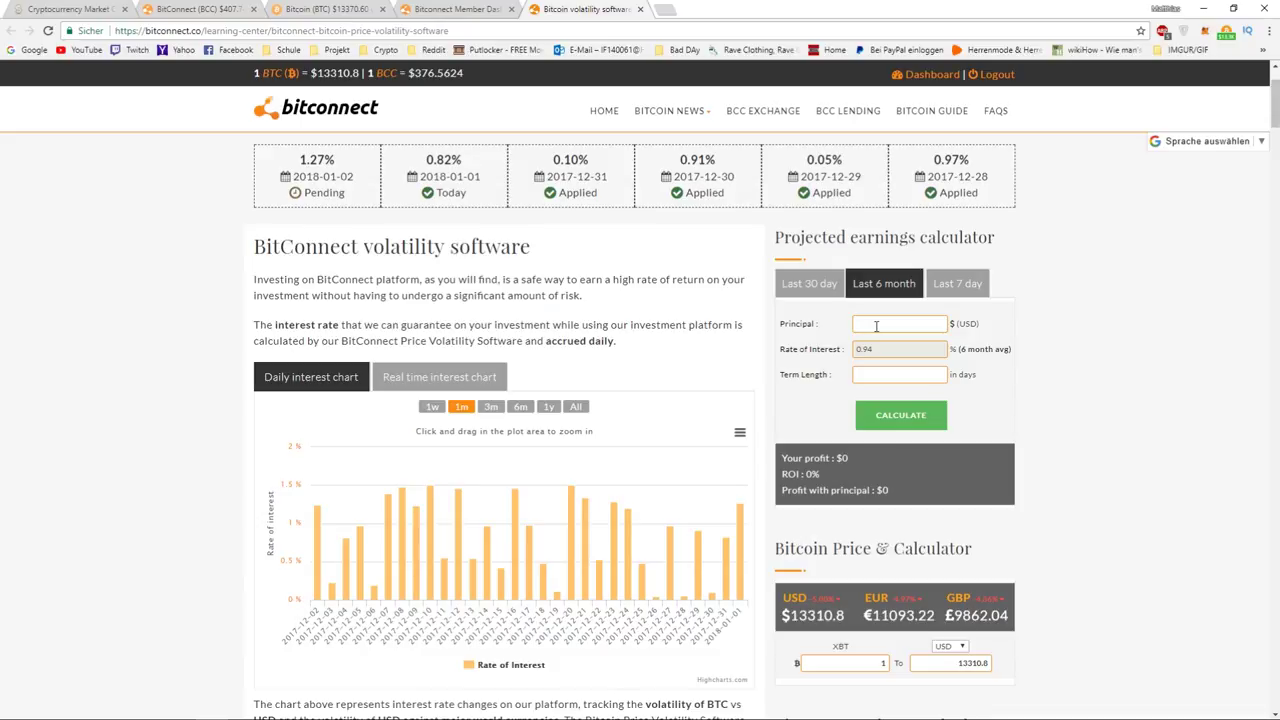
pyautogui.write('100')
# Calculate a 365-day term, note the $443.10 total with principal, and return to the dashboard
pyautogui.click(899, 375)
pyautogui.write('365')
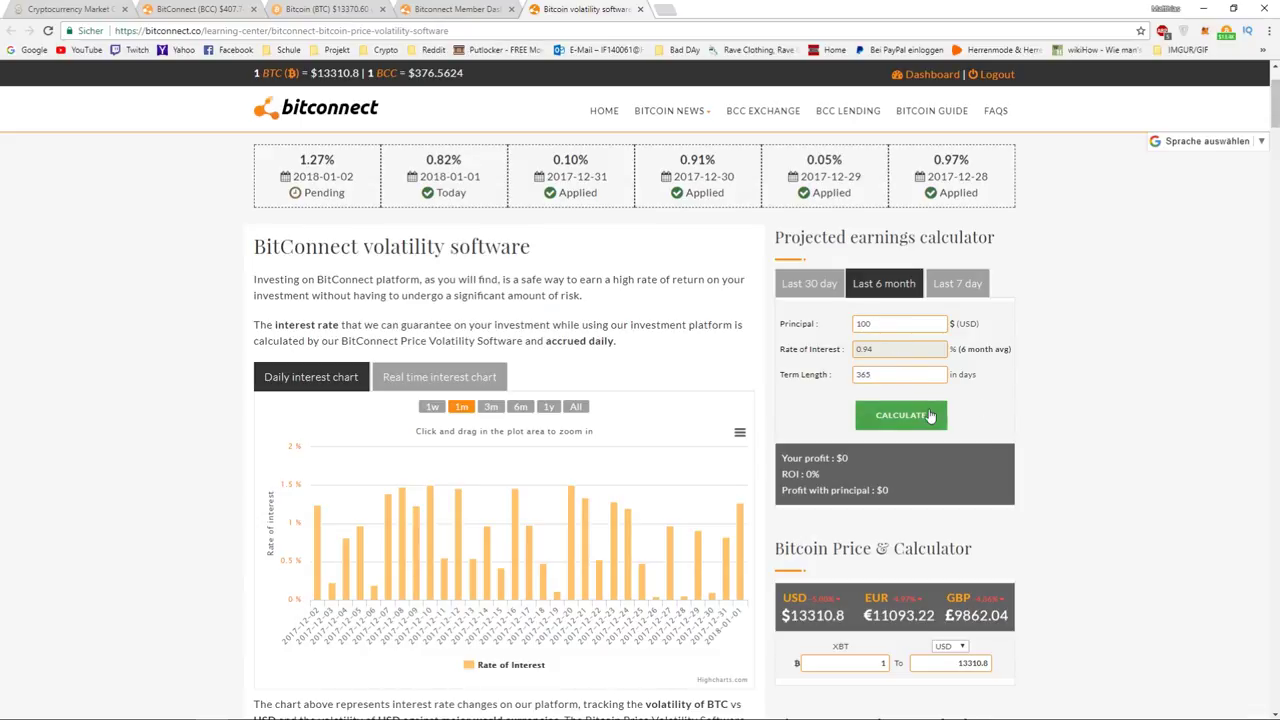
pyautogui.click(930, 416)
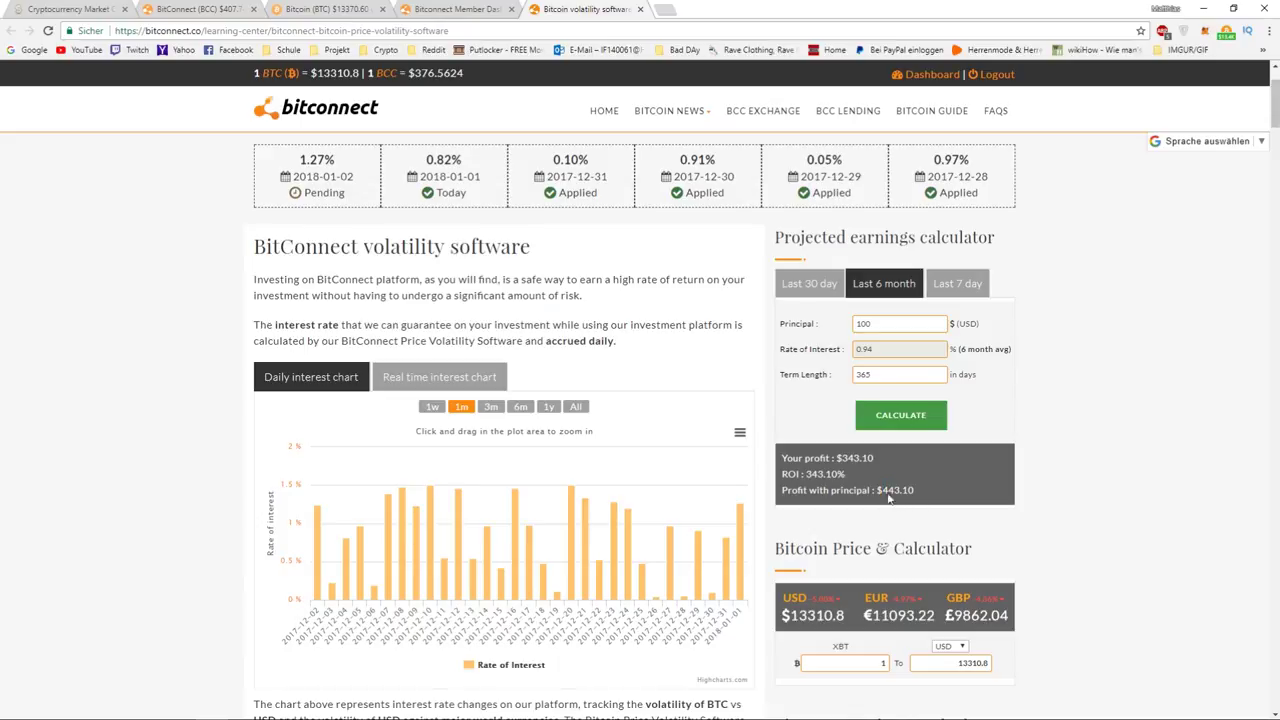
pyautogui.moveTo(879, 490); pyautogui.dragTo(912, 490)
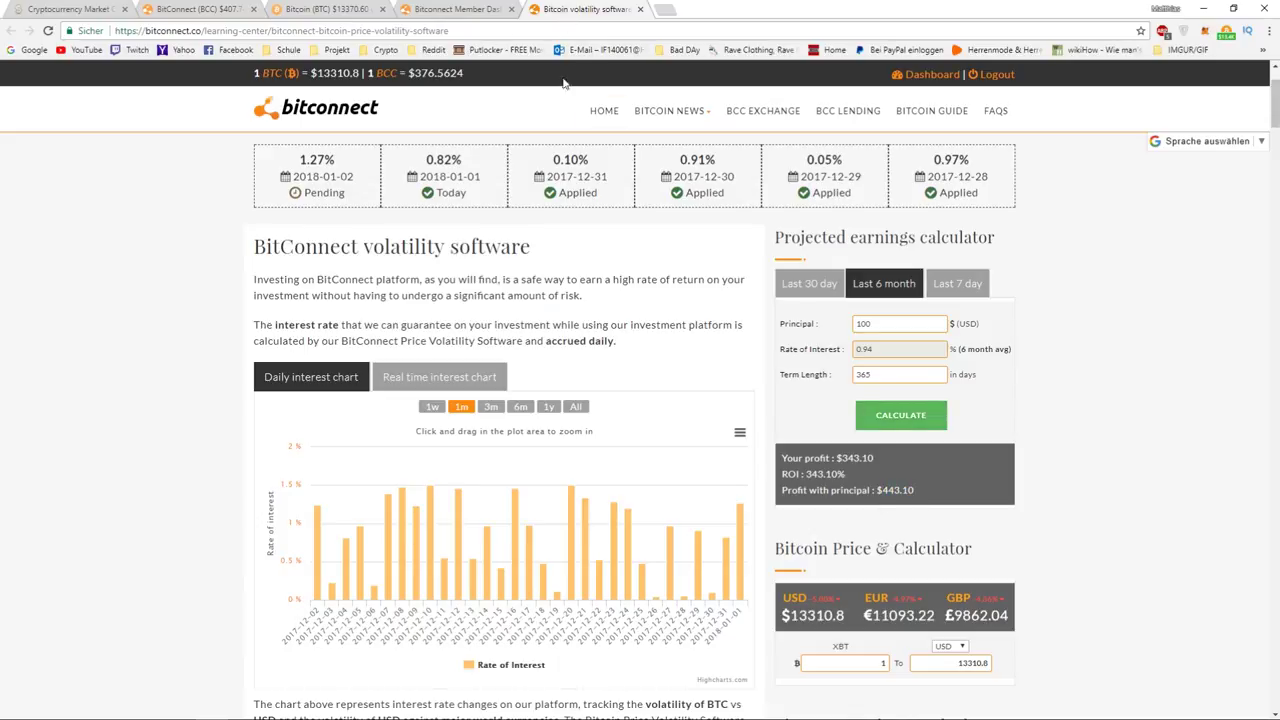
pyautogui.click(485, 12)
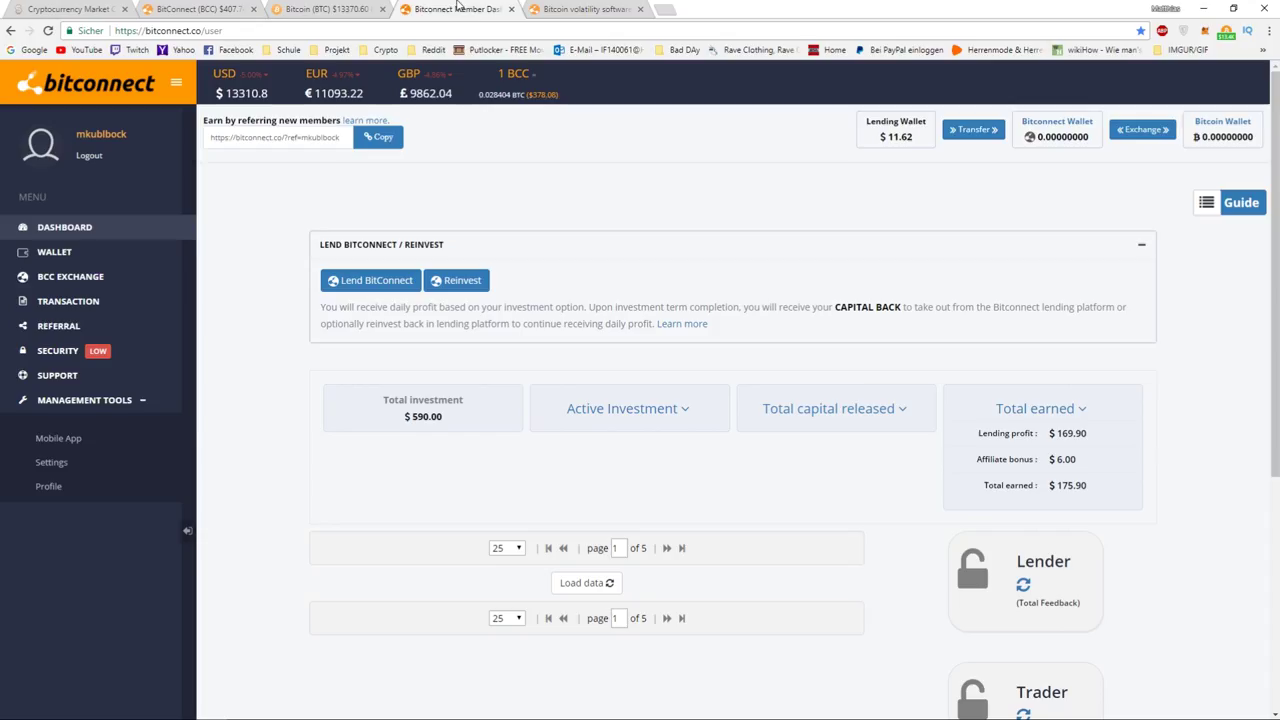
# Review the lending tiers: from $1010 at +0.10%, $5010 at +0.20%, $10,010 at +0.25% bonus
pyautogui.click(370, 288)
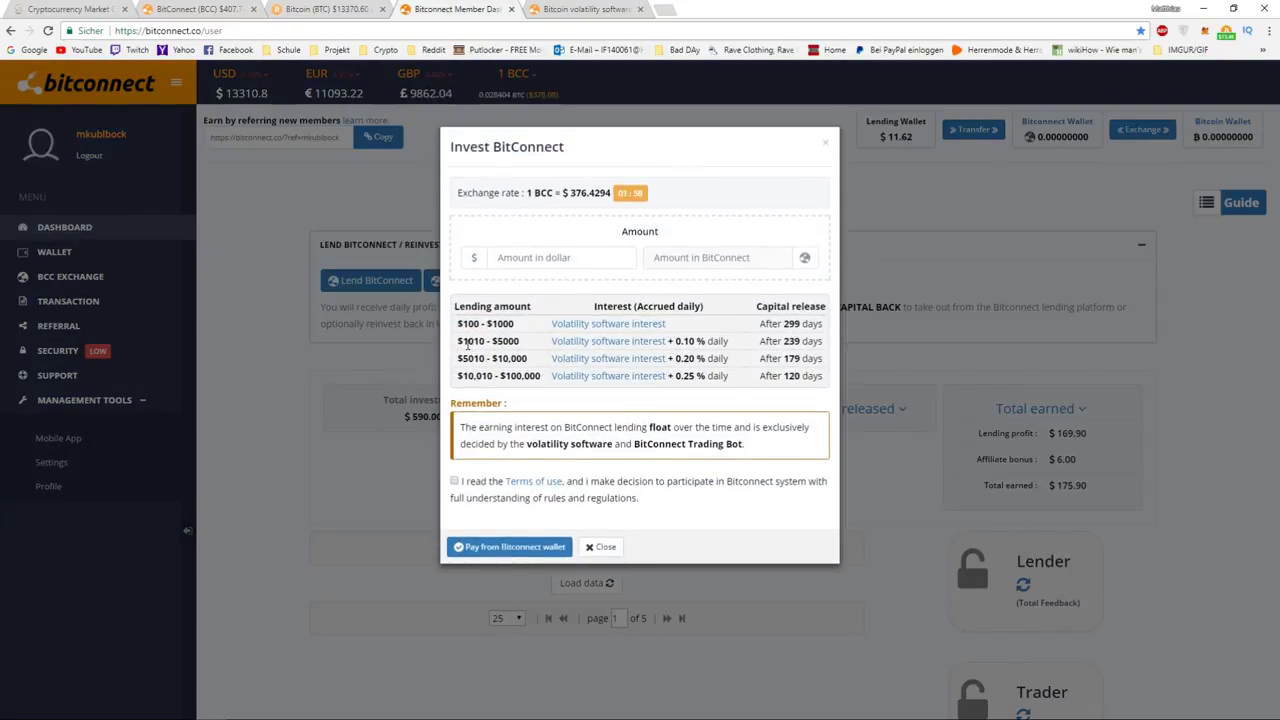
pyautogui.moveTo(465, 342); pyautogui.dragTo(486, 342)
pyautogui.moveTo(675, 341); pyautogui.dragTo(695, 341)
pyautogui.moveTo(458, 358); pyautogui.dragTo(485, 358)
pyautogui.moveTo(676, 358); pyautogui.dragTo(693, 358)
pyautogui.moveTo(460, 375); pyautogui.dragTo(493, 376)
pyautogui.moveTo(674, 376); pyautogui.dragTo(706, 376)
# Close the invest window and go via the volatility page to BitConnect's CoinMarketCap page
pyautogui.click(720, 227)
pyautogui.click(826, 143)
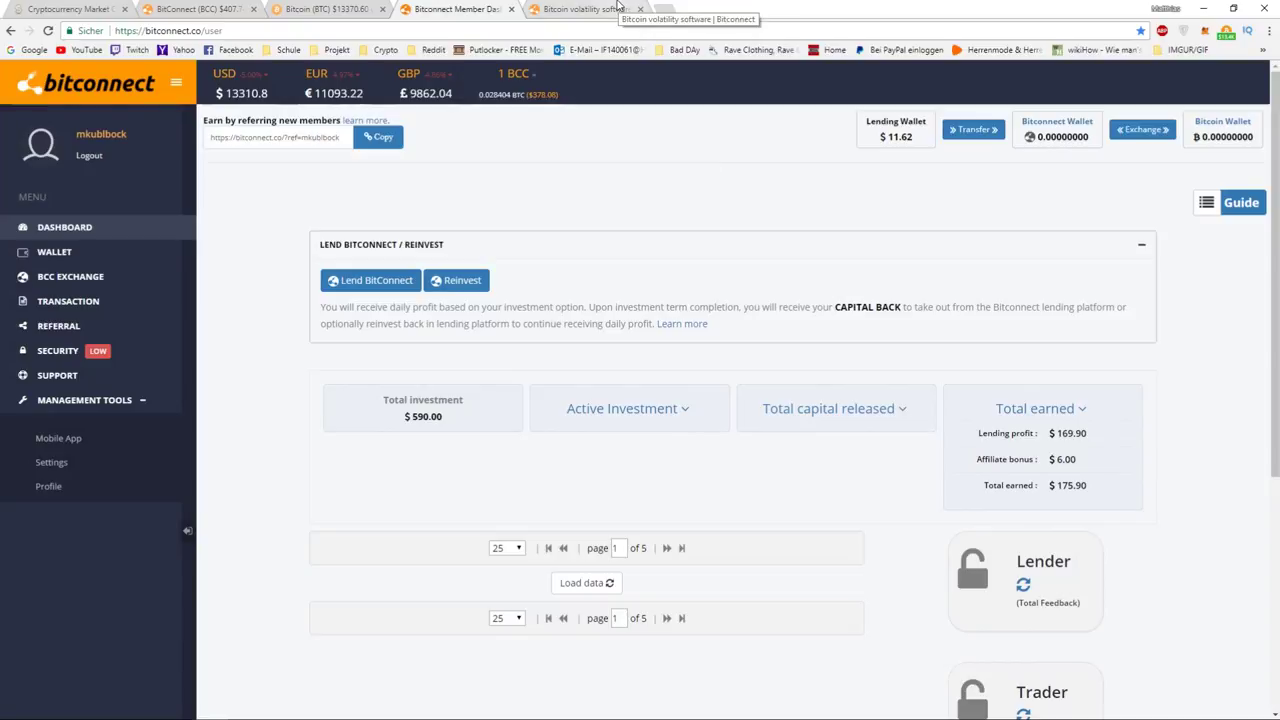
pyautogui.click(618, 7)
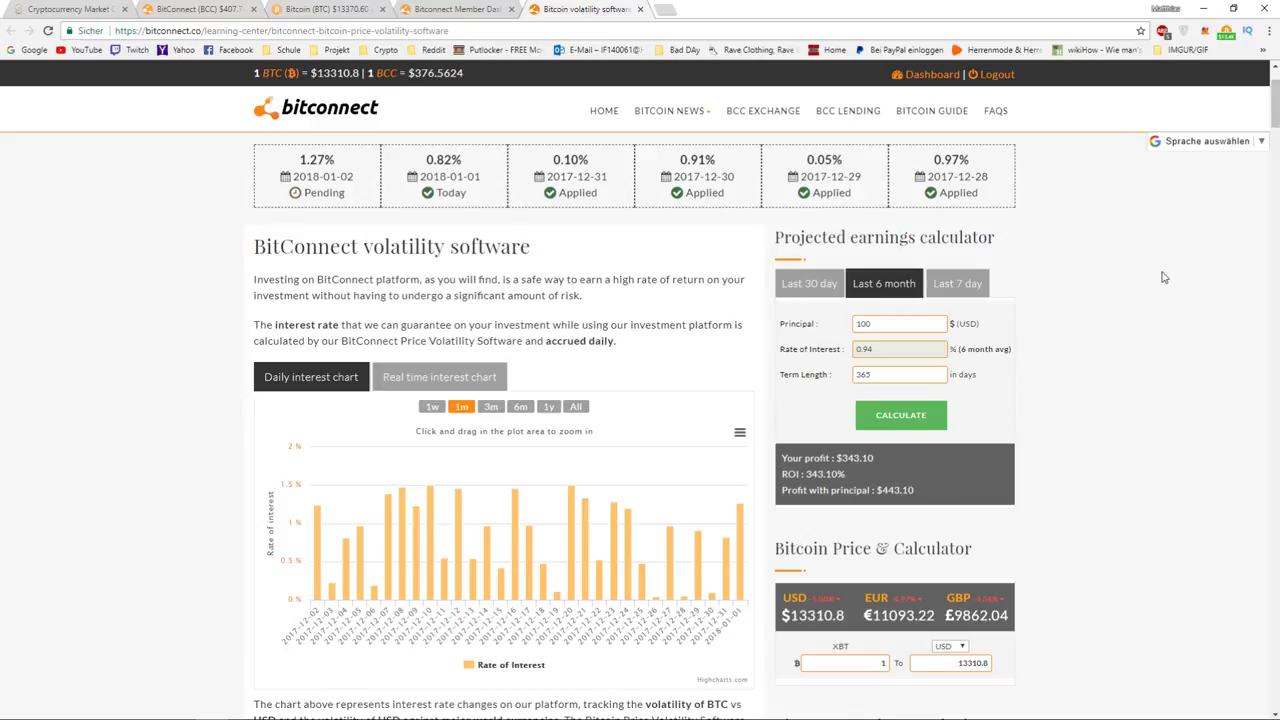
pyautogui.click(204, 8)
# Close the volatility tab and snap Bitcoin's page left and BitConnect's page right in separate windows
pyautogui.click(640, 9)
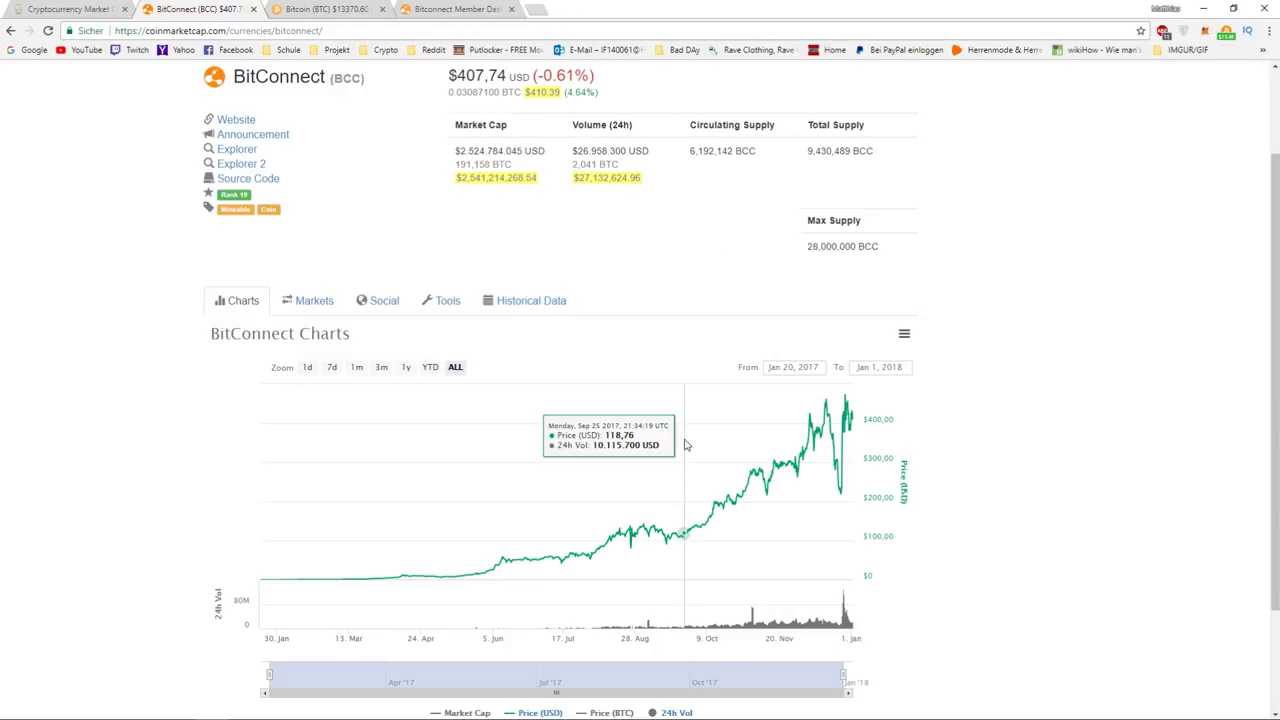
pyautogui.click(340, 10)
pyautogui.moveTo(369, 54)
pyautogui.mouseDown()
pyautogui.moveTo(646, 129)
pyautogui.moveTo(252, 263)
pyautogui.moveTo(262, 258)
pyautogui.mouseUp()
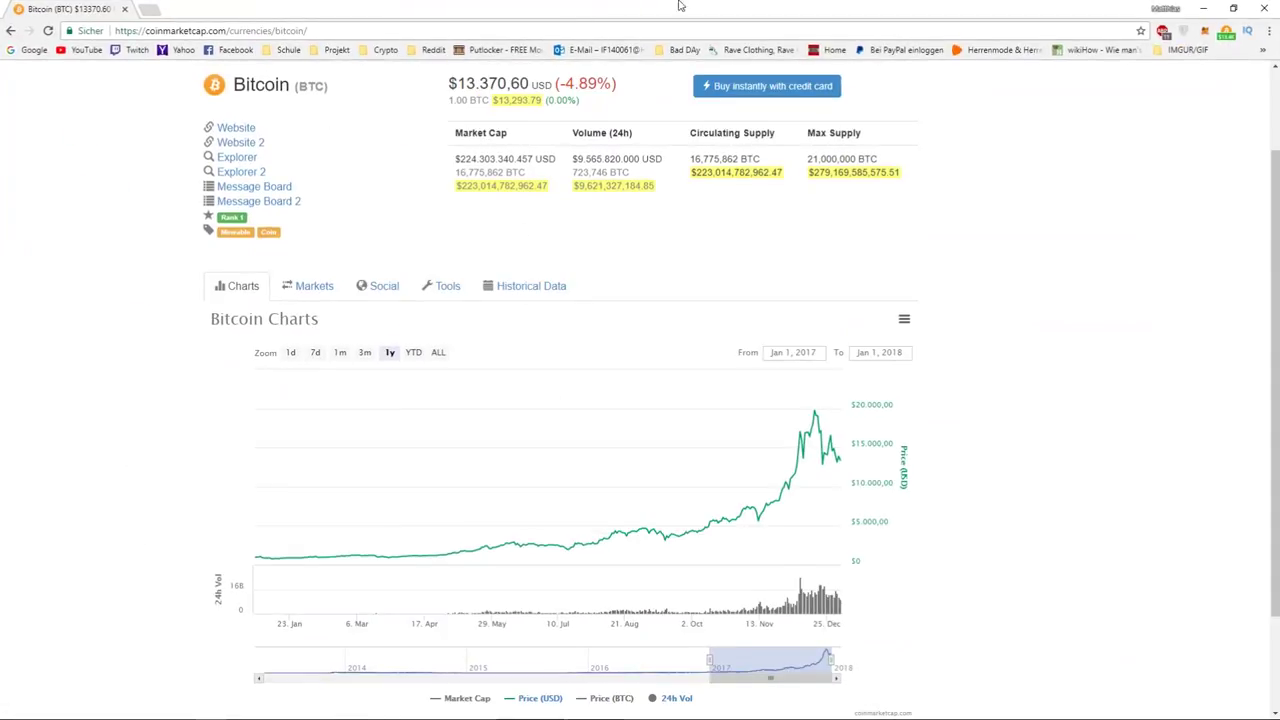
pyautogui.press('super+Left')
pyautogui.click(855, 257)
pyautogui.scroll(-3, 855, 257)
pyautogui.scroll(-3, 88, 234)
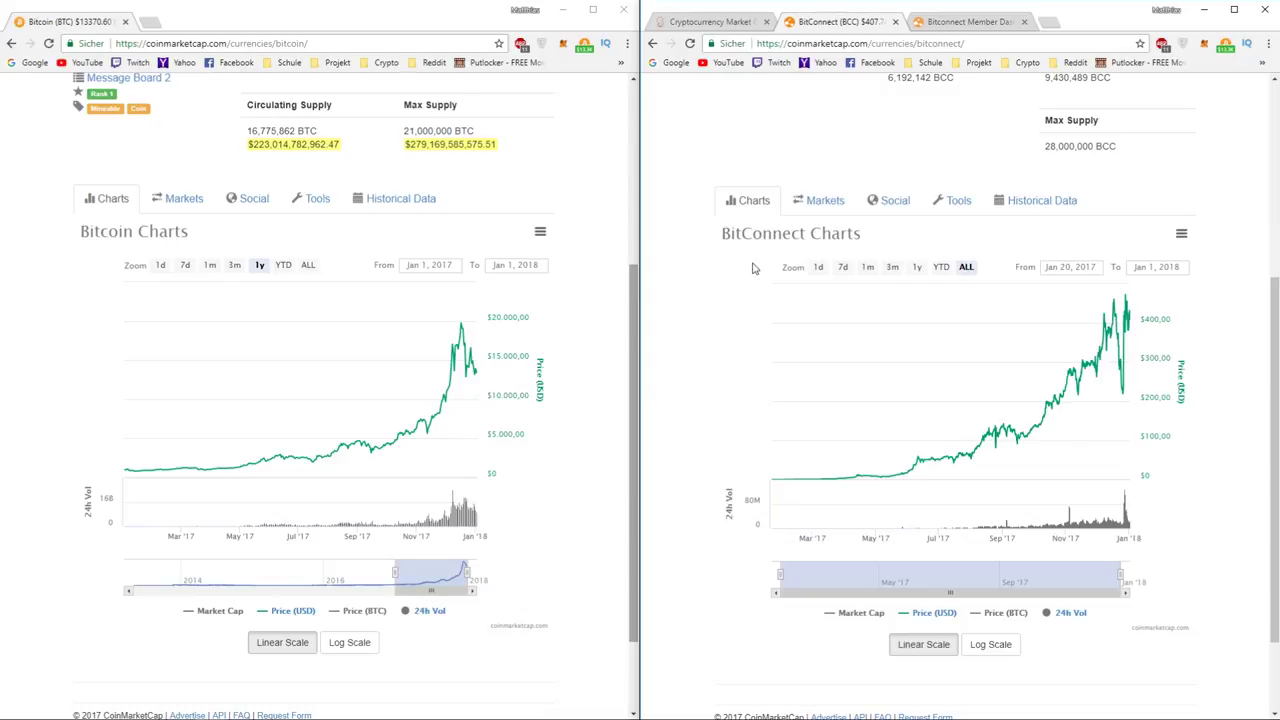
# Adjust the divider between the Bitcoin and BitConnect windows, then maximize the BitConnect chart page
pyautogui.moveTo(640, 302); pyautogui.dragTo(636, 300)
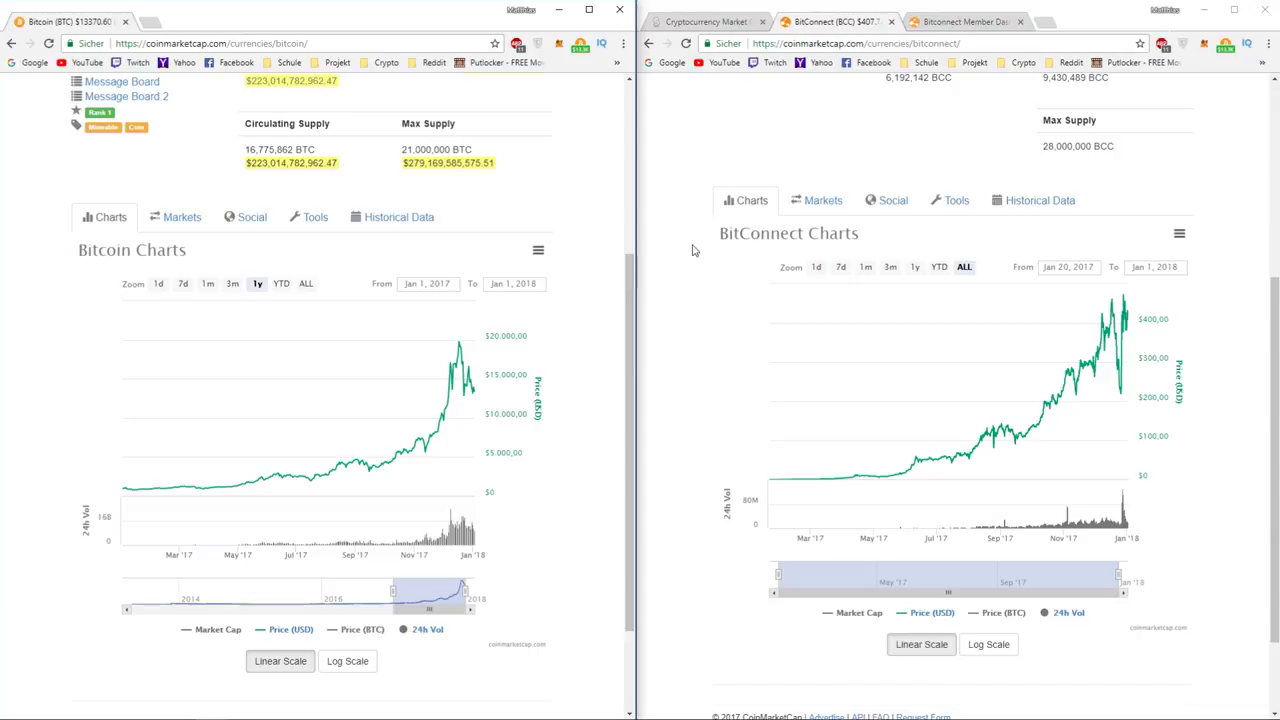
pyautogui.moveTo(627, 316)
pyautogui.mouseDown()
pyautogui.moveTo(627, 270)
pyautogui.moveTo(625, 320)
pyautogui.moveTo(628, 300)
pyautogui.mouseUp()
pyautogui.click(646, 294)
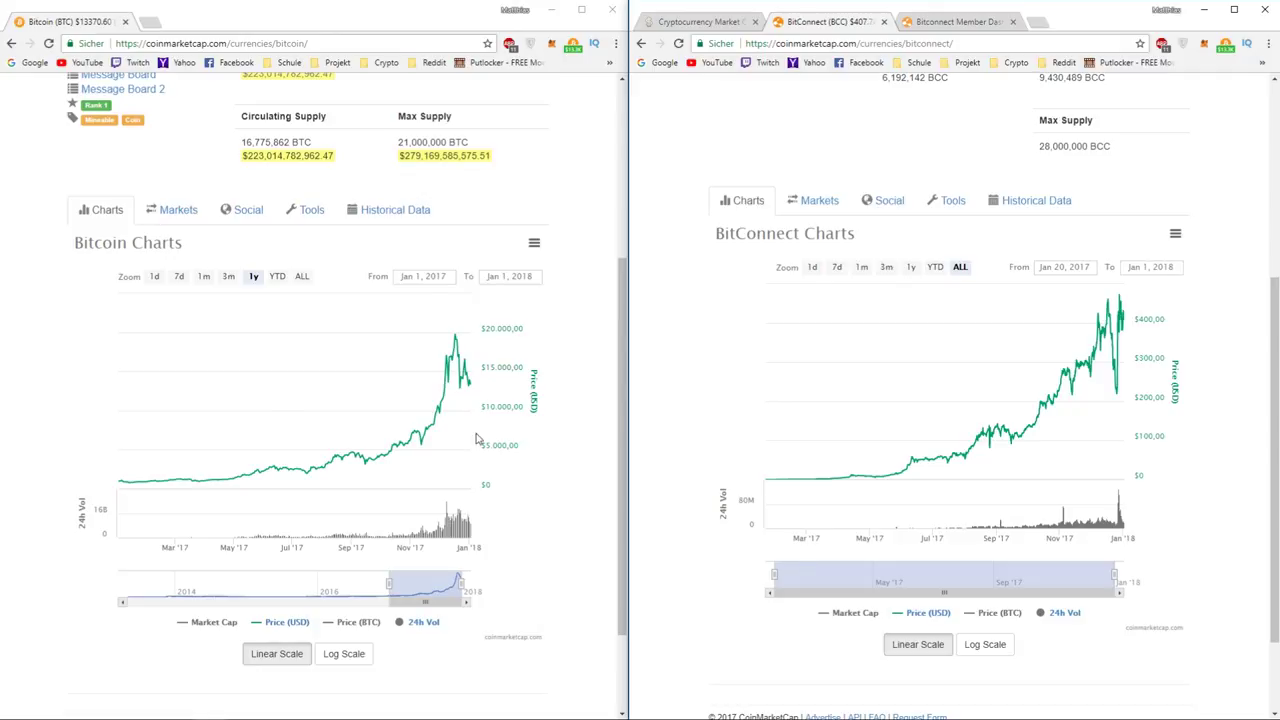
pyautogui.moveTo(425, 430)
pyautogui.moveTo(553, 708)
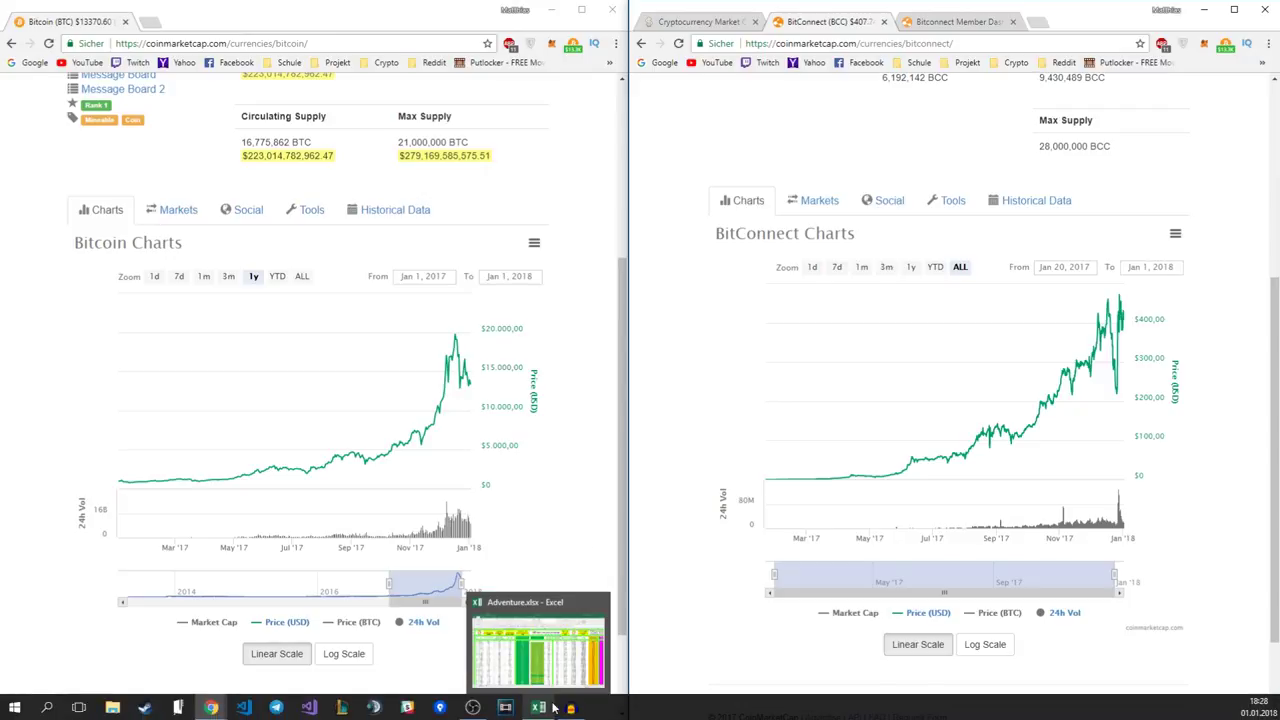
pyautogui.click(1234, 9)
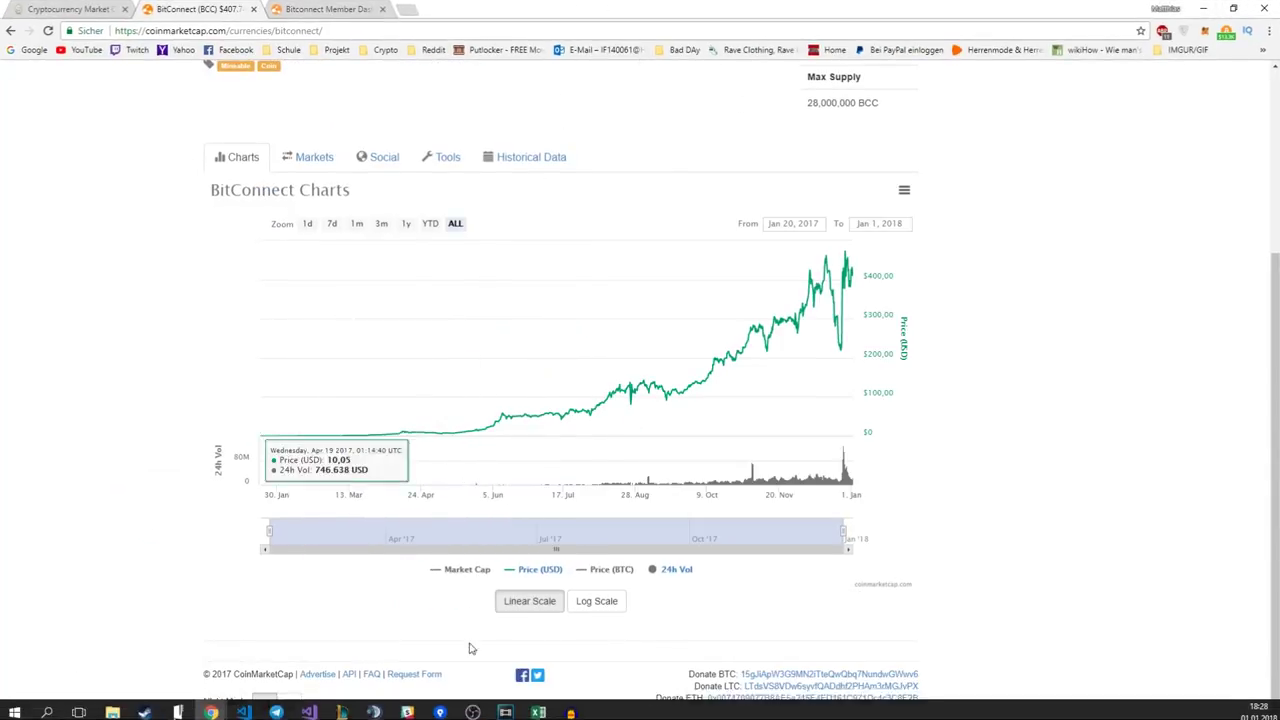
# Switch from the BitConnect chart back to the Adventure.xlsx compounding spreadsheet in Excel
pyautogui.scroll(1, 140, 255)
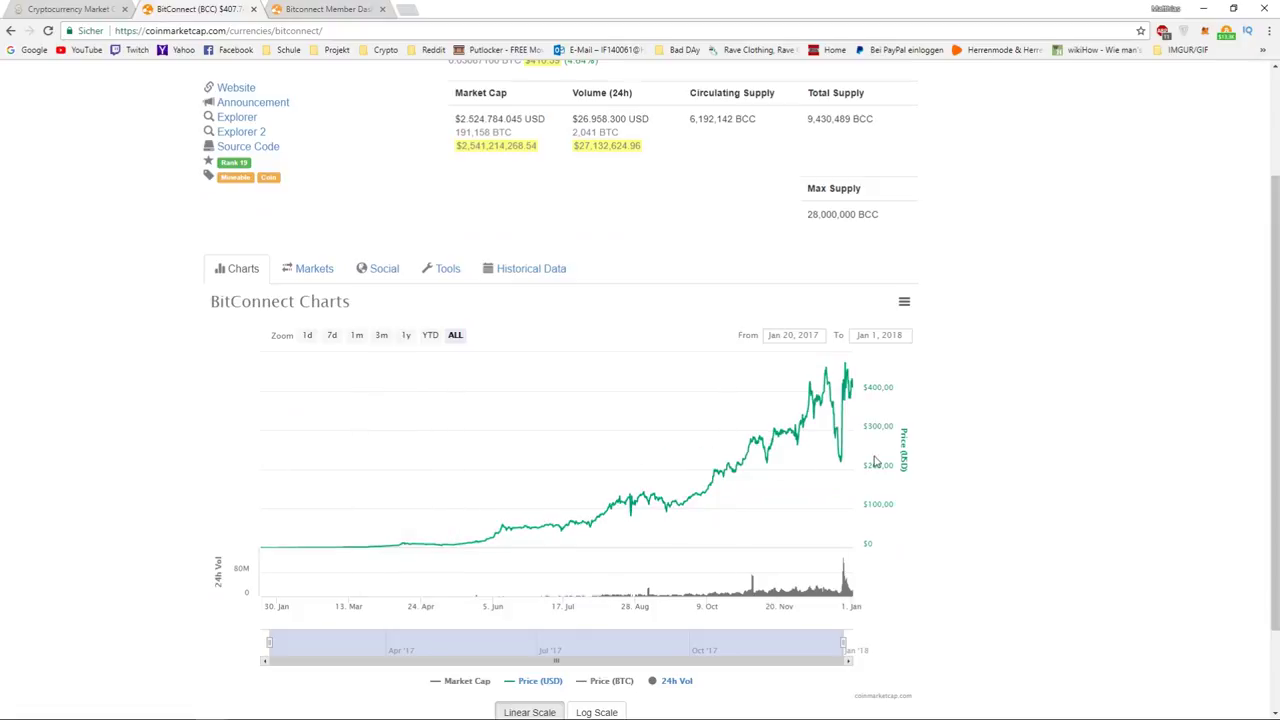
pyautogui.hotkey('alt', 'Tab')
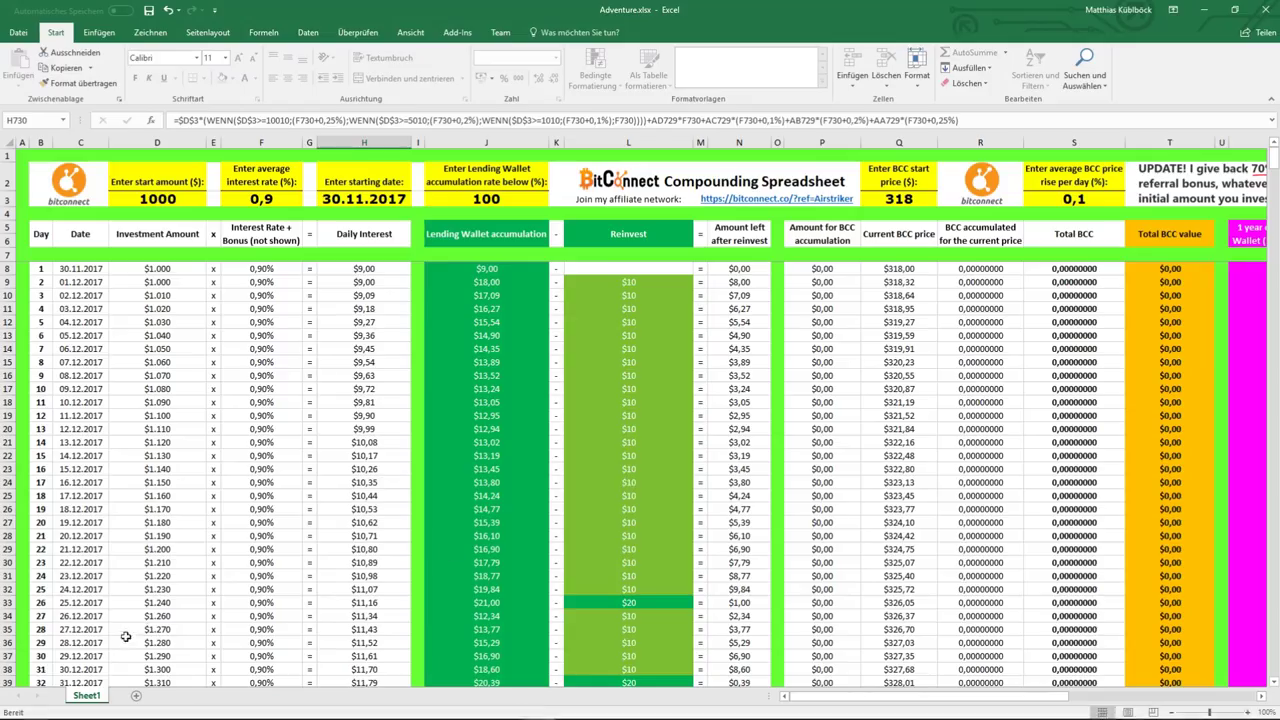
pyautogui.moveTo(211, 707)
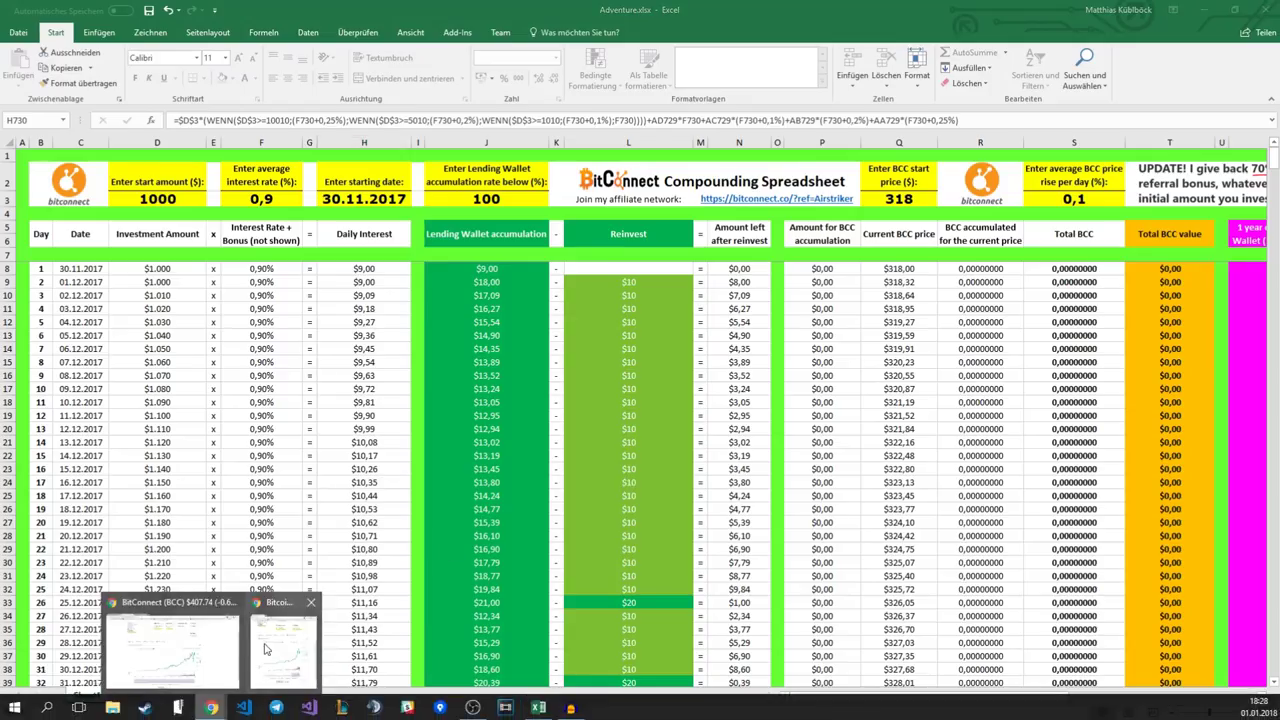
pyautogui.click(230, 650)
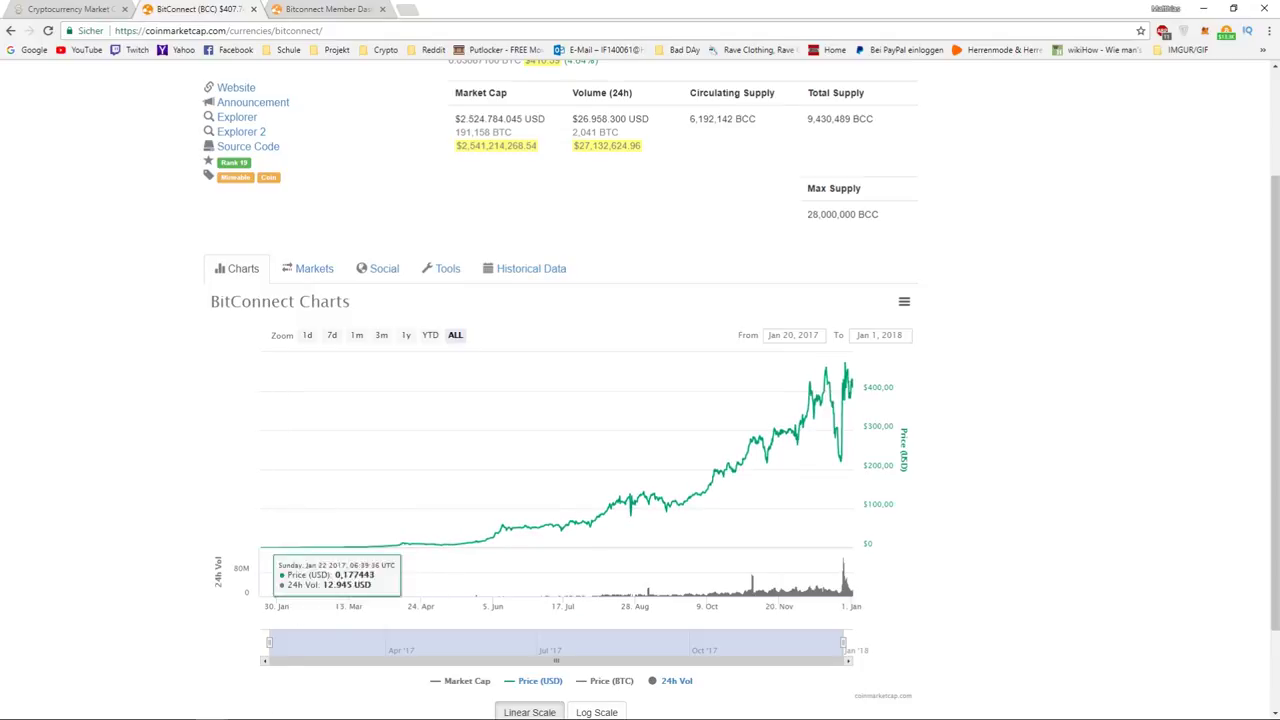
pyautogui.click(539, 712)
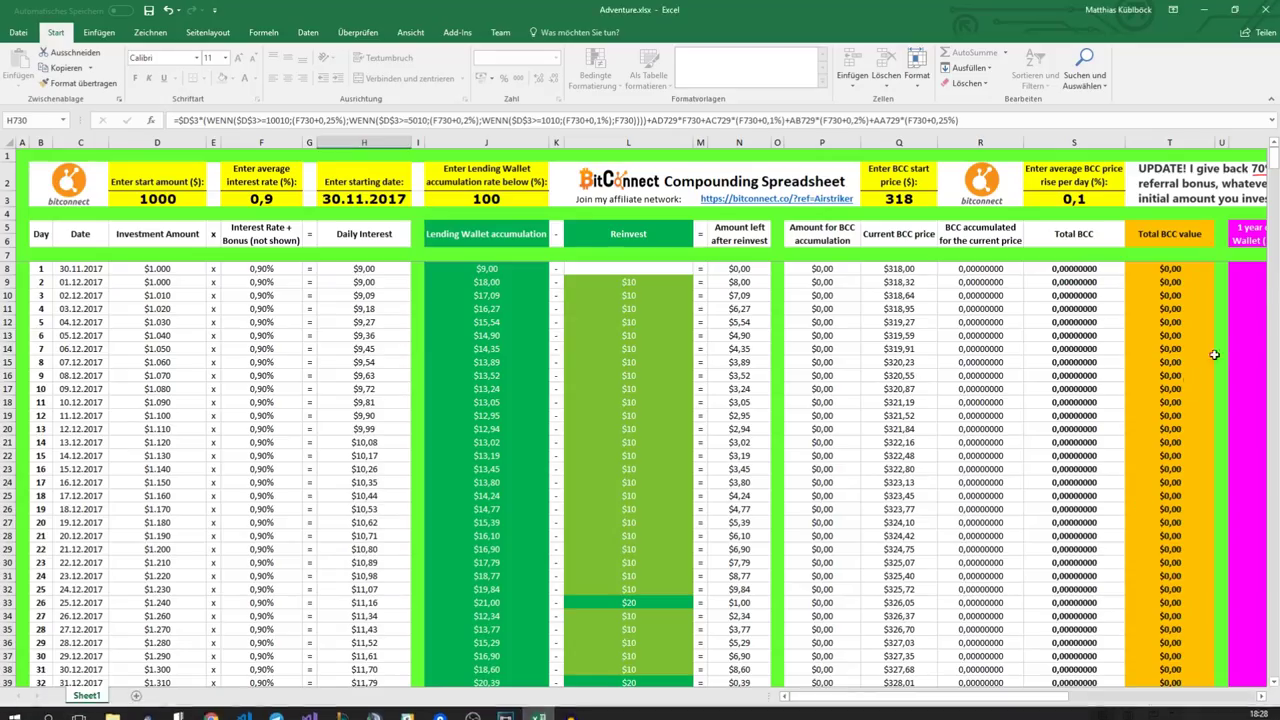
# Change the starting date in H3 from 30.11.2017 to 21.01.2017
pyautogui.click(73, 268)
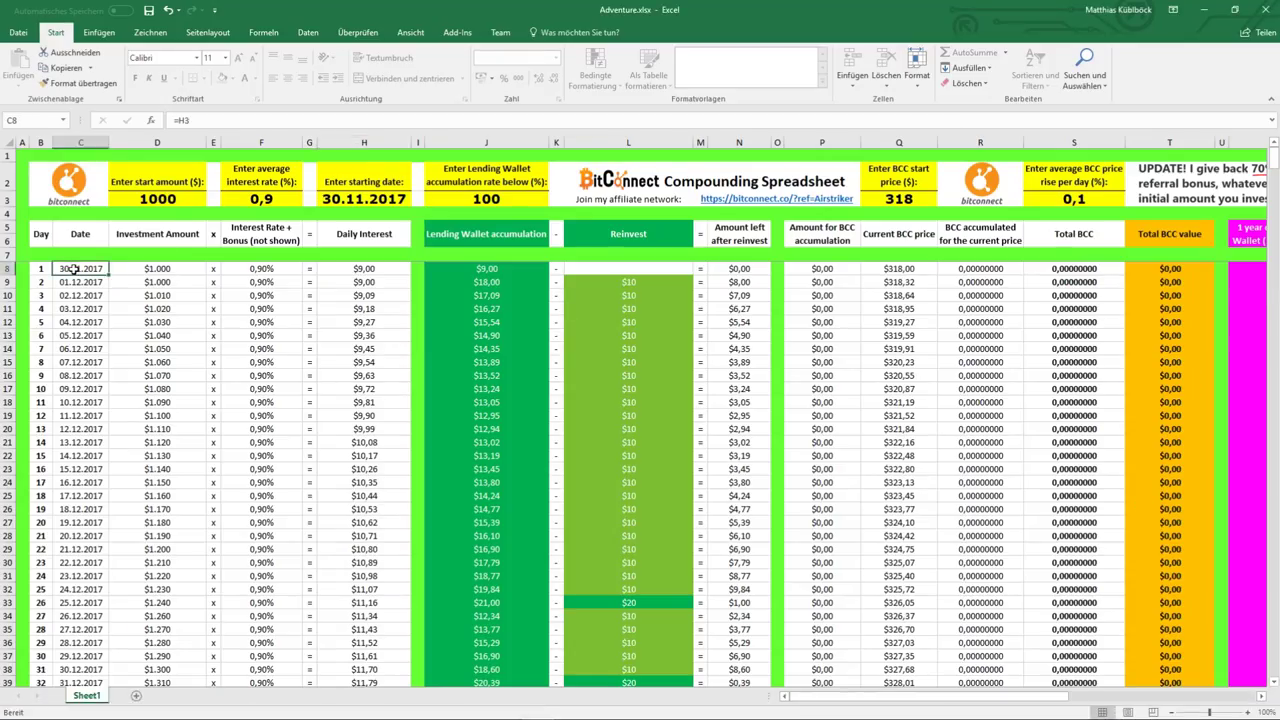
pyautogui.click(348, 205)
pyautogui.moveTo(218, 120); pyautogui.dragTo(168, 120)
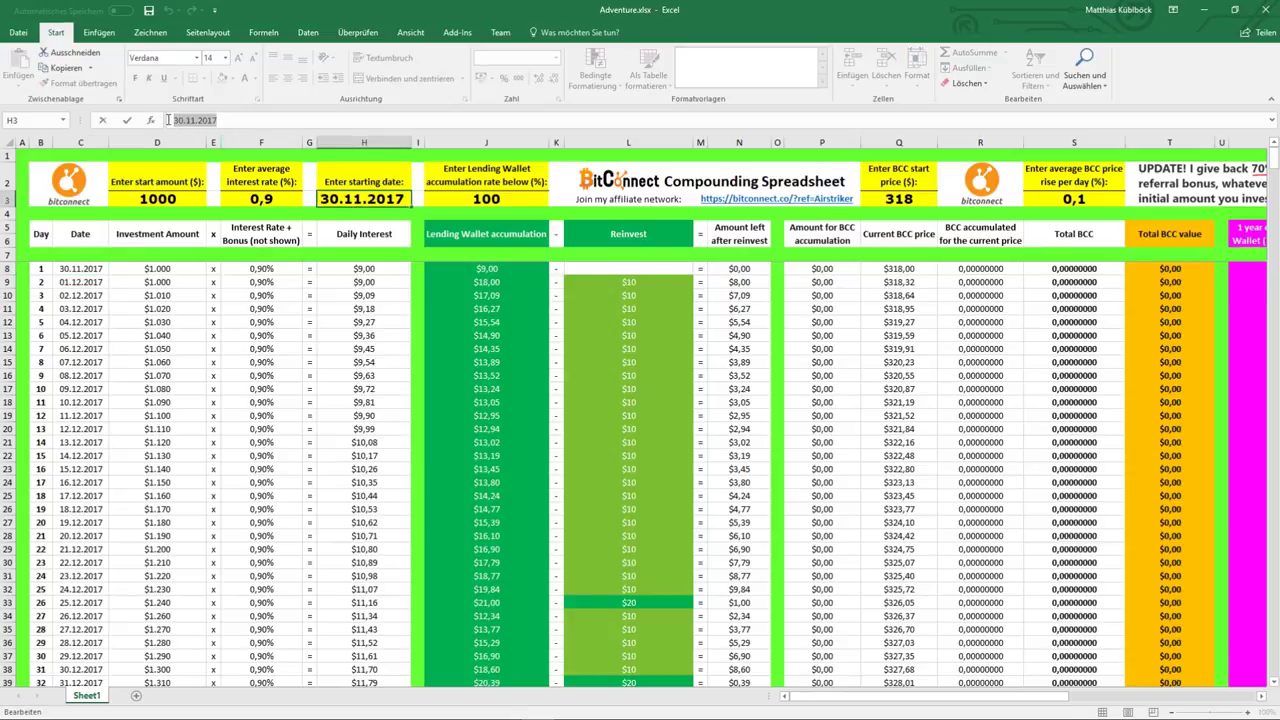
pyautogui.write('21.0')
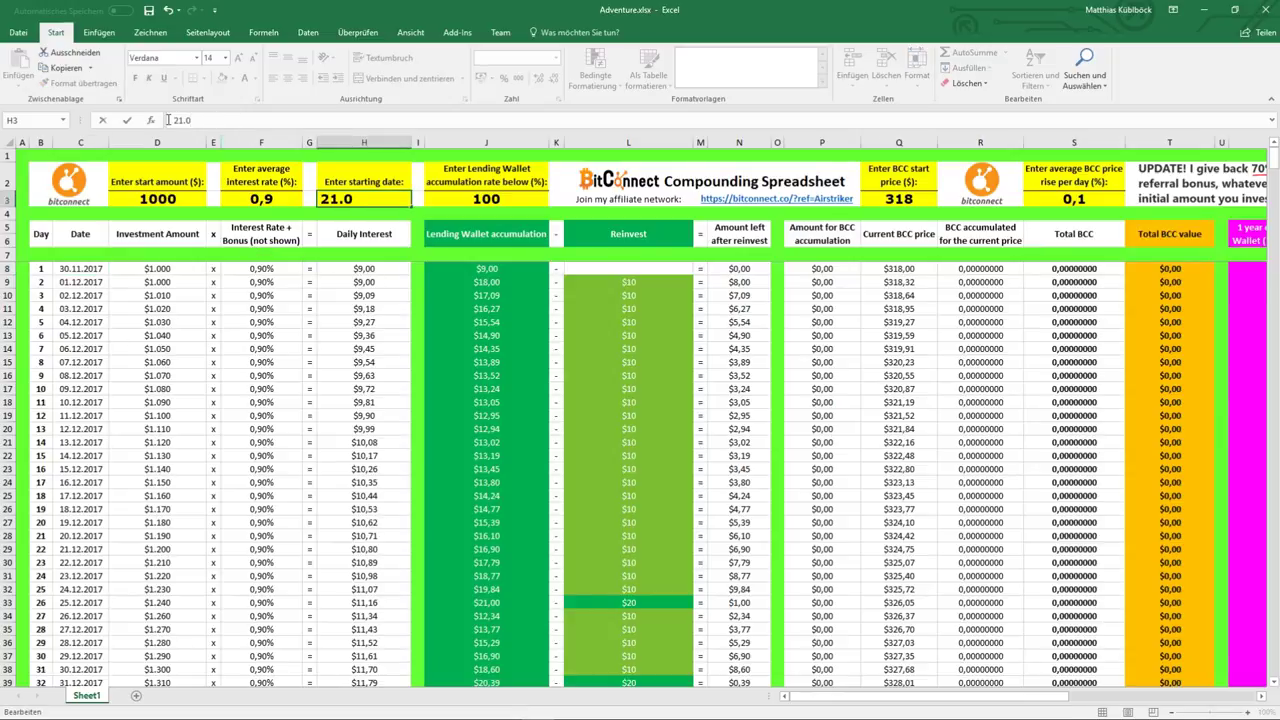
pyautogui.write('1.2017')
pyautogui.click(288, 281)
# Edit the start amount in D3 from 1000 to 1010
pyautogui.click(172, 198)
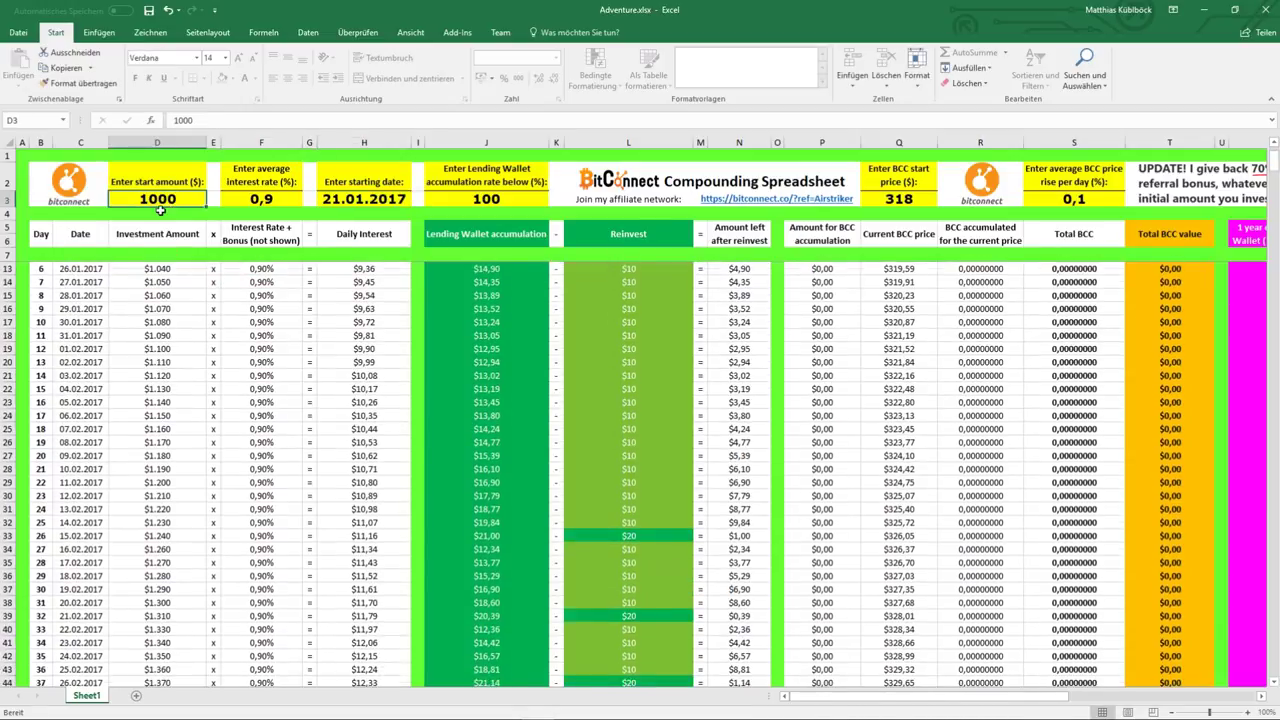
pyautogui.moveTo(195, 708)
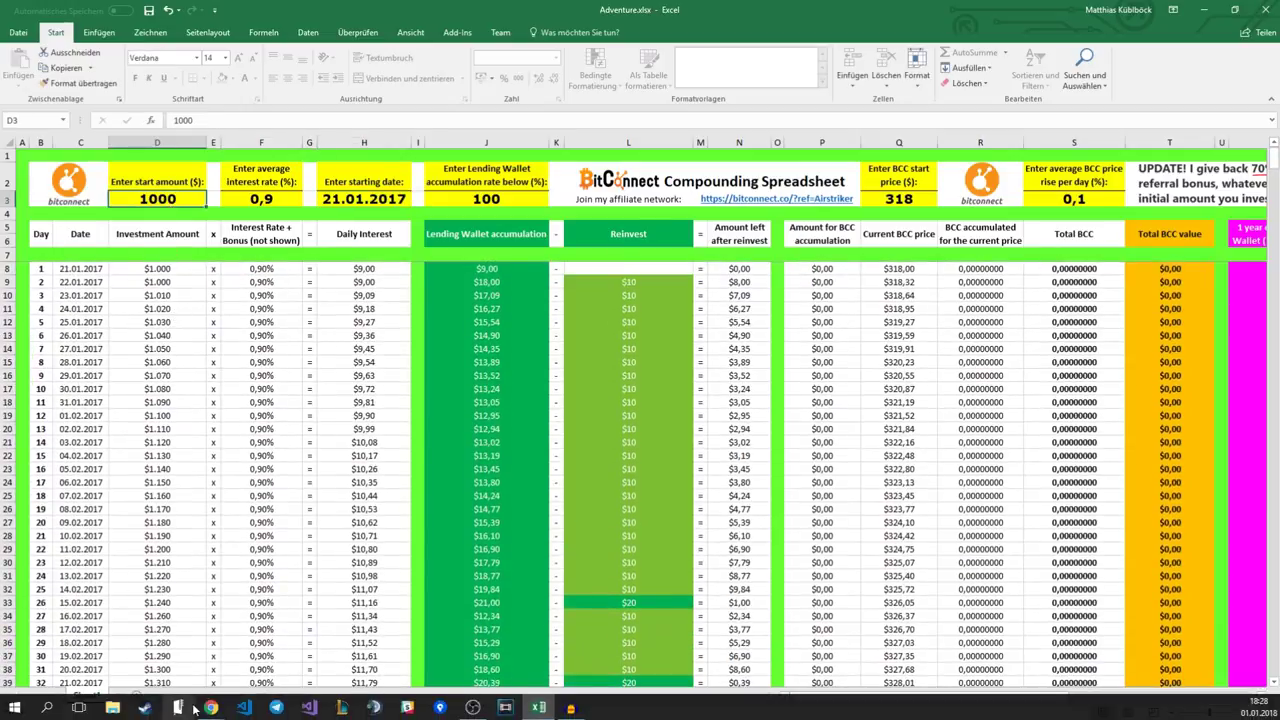
pyautogui.click(211, 120)
pyautogui.press('BackSpace')
pyautogui.press('BackSpace')
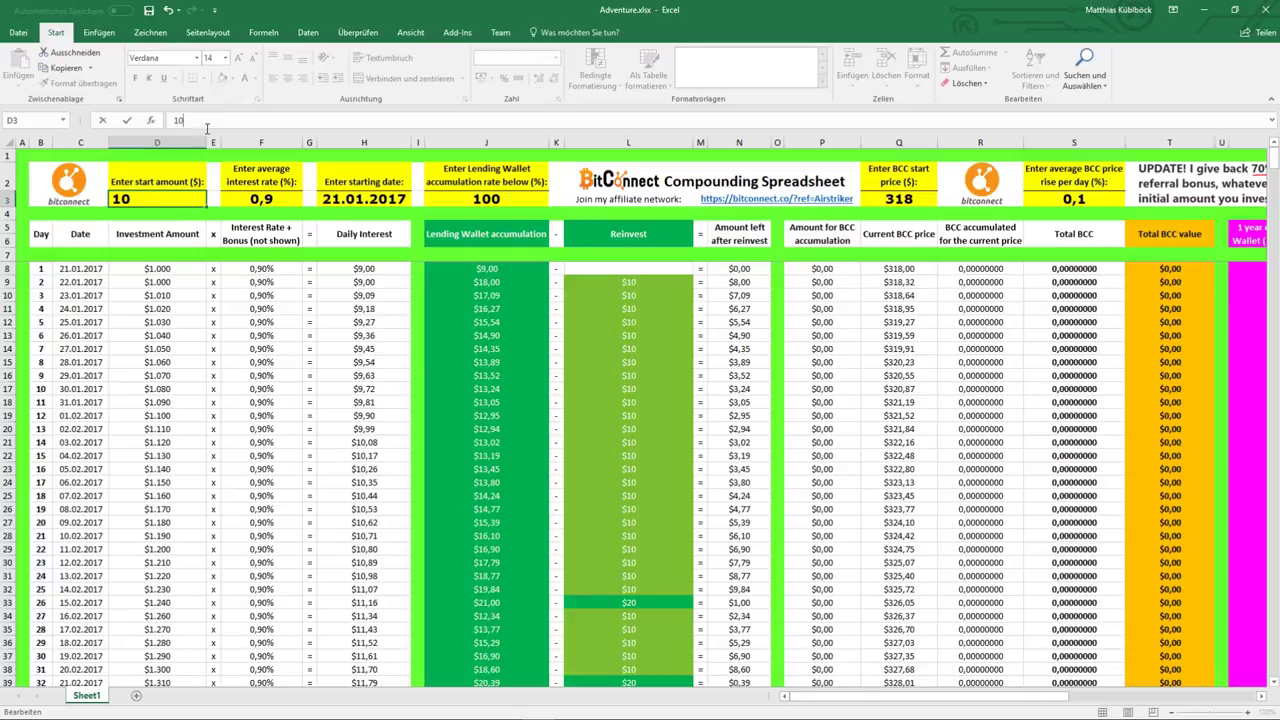
pyautogui.write('10')
pyautogui.press('Return')
pyautogui.click(258, 200)
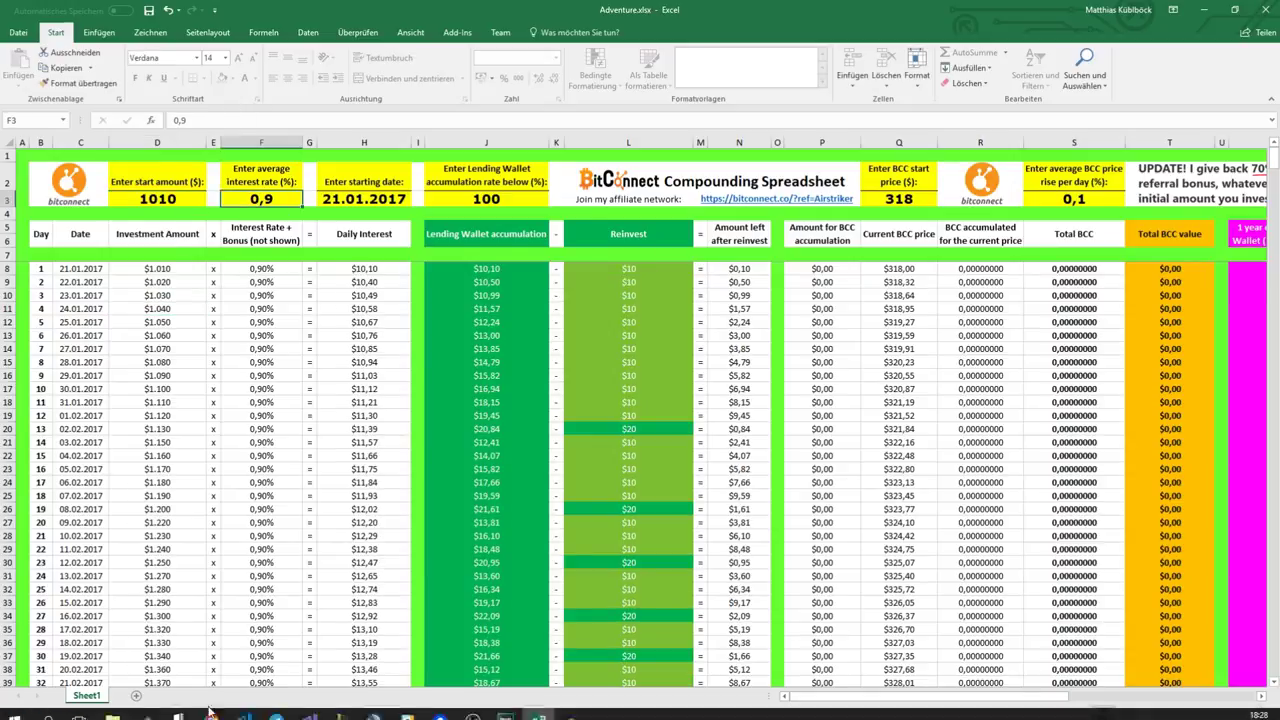
# Confirm in BitConnect's lending window that $1010–$5000 earns a +0.10% daily bonus, then return to Excel
pyautogui.moveTo(210, 710)
pyautogui.click(215, 655)
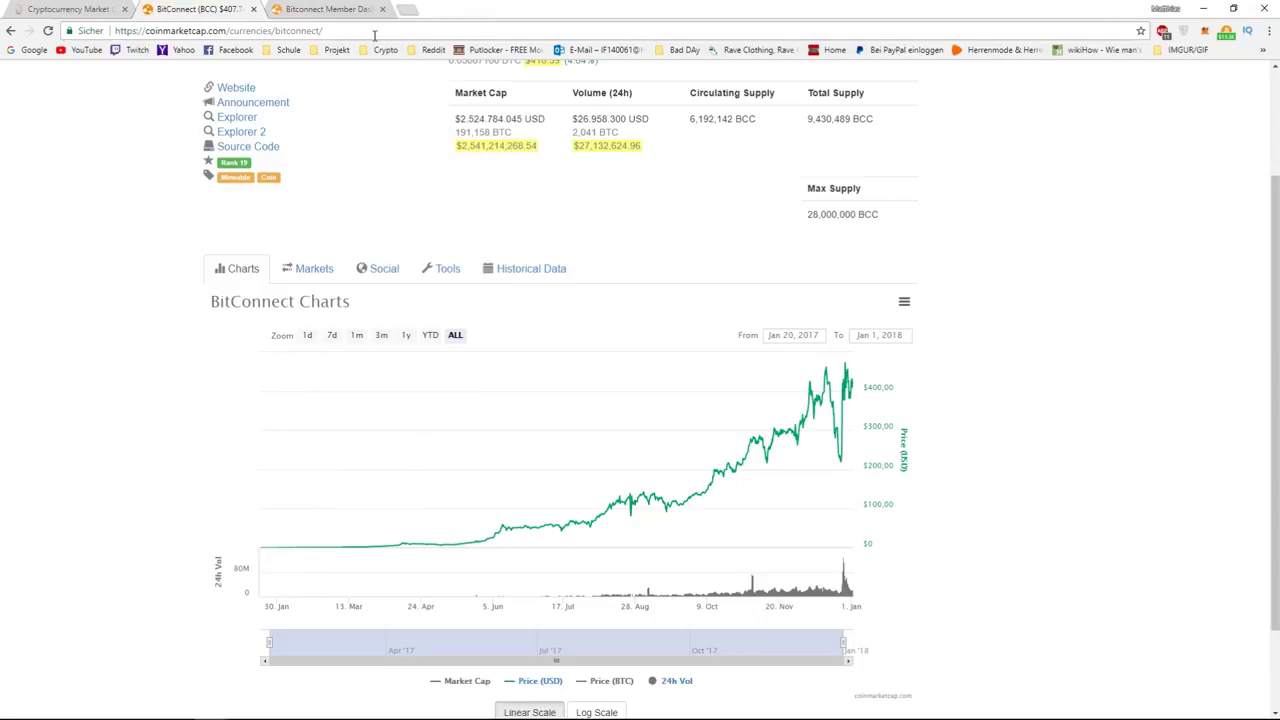
pyautogui.click(320, 9)
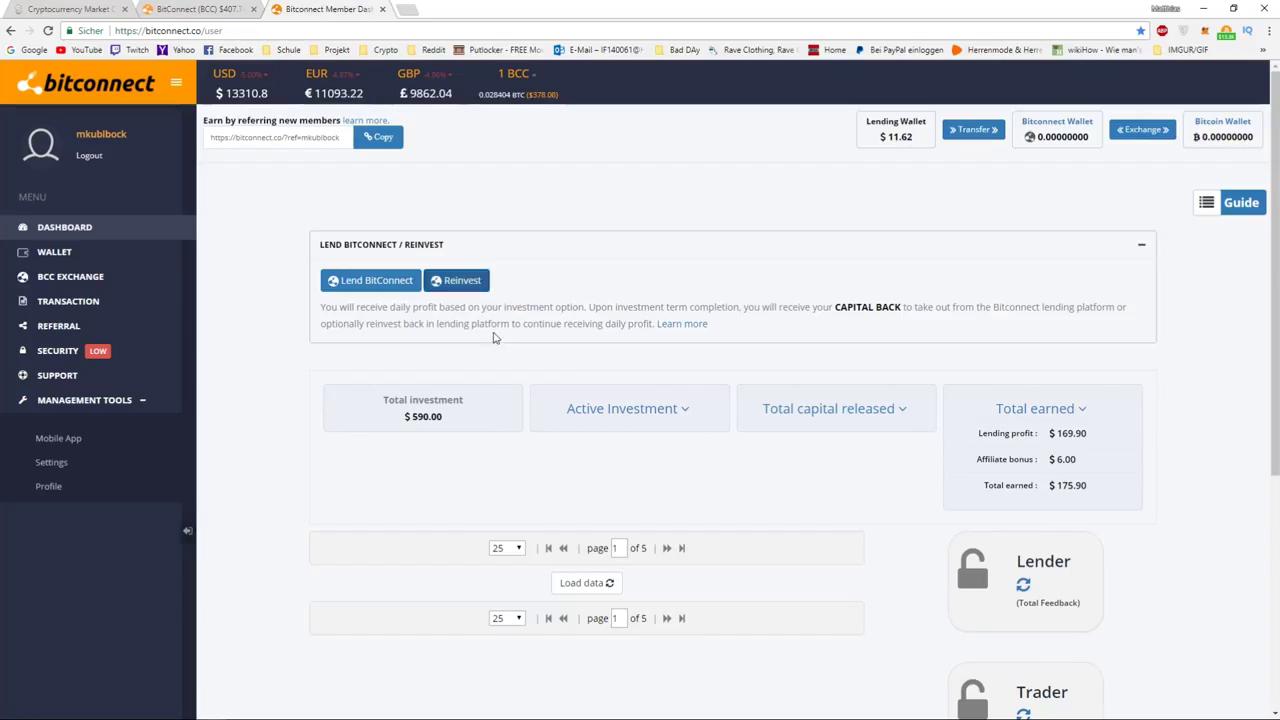
pyautogui.click(372, 281)
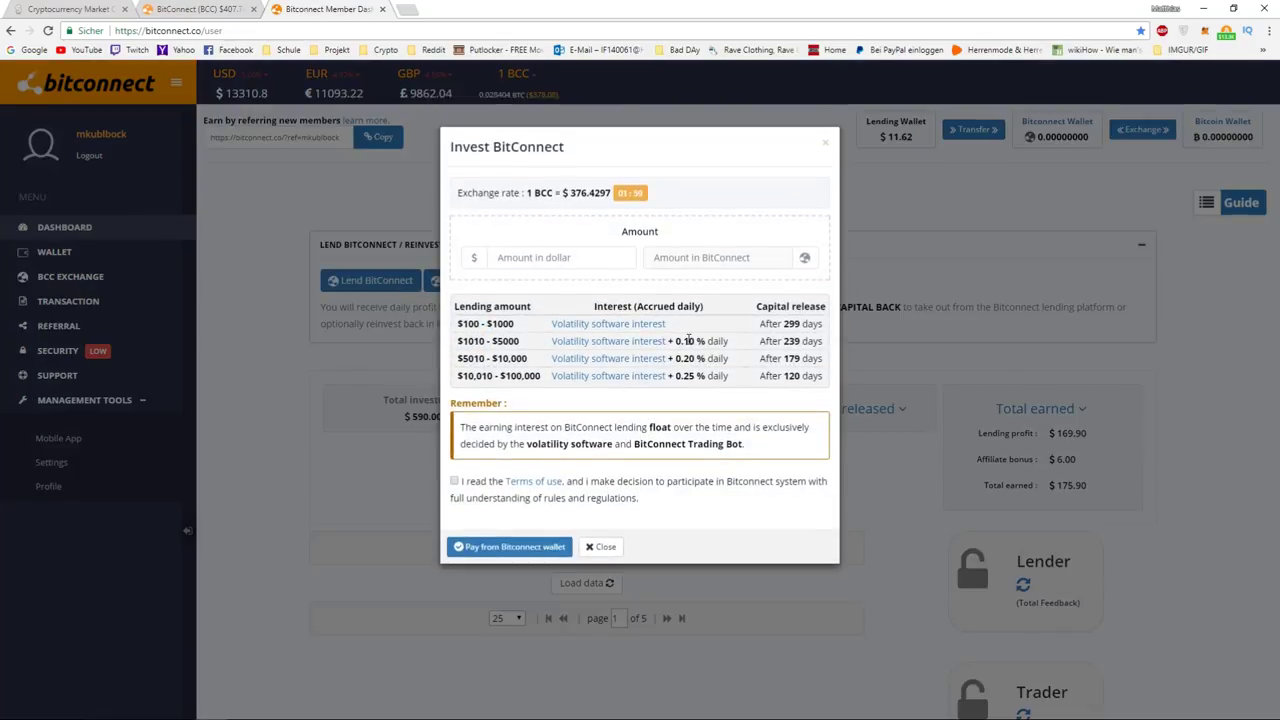
pyautogui.moveTo(676, 341); pyautogui.dragTo(691, 341)
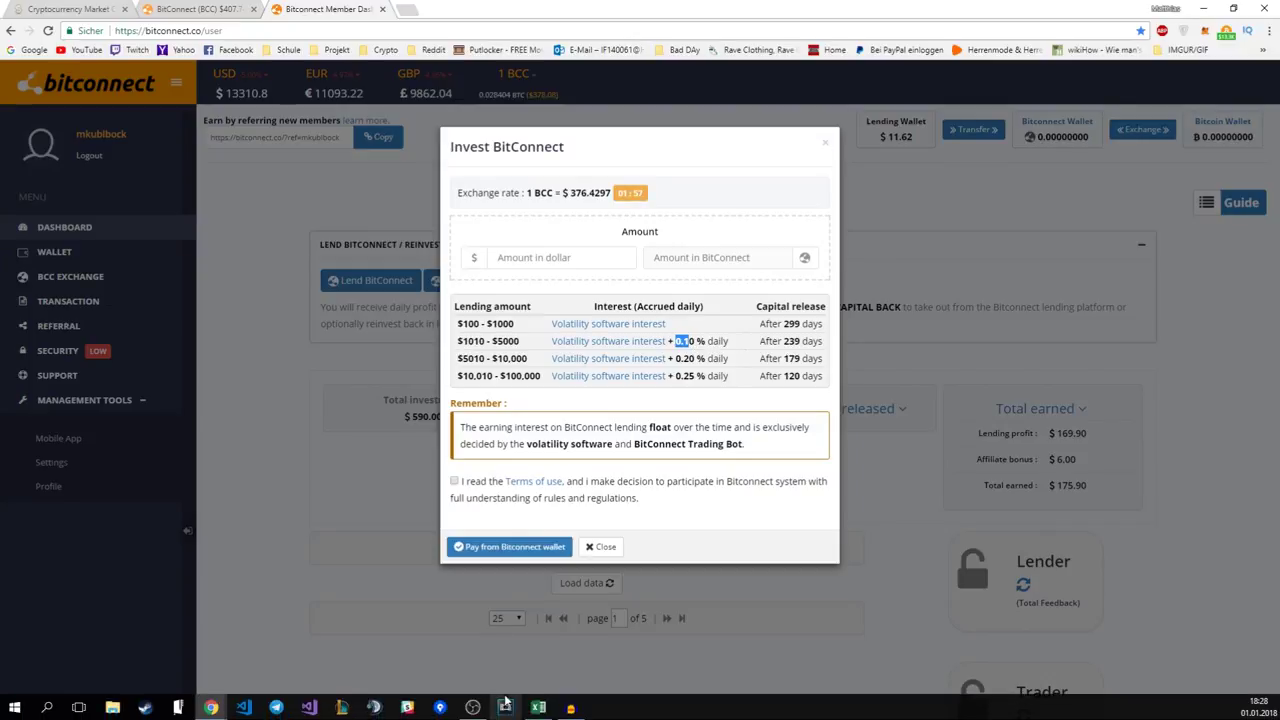
pyautogui.click(538, 707)
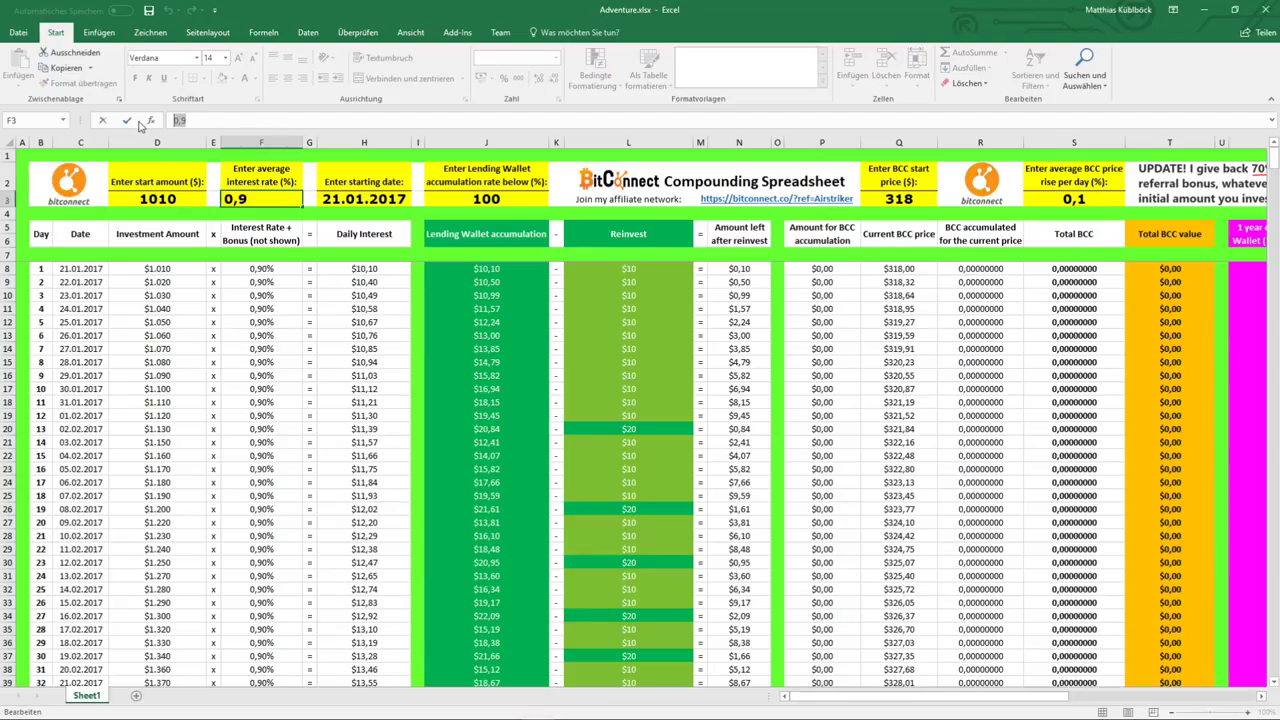
# Enter 1 as the average interest rate in F3 and review the day-365 projection of $38.710
pyautogui.write('1')
pyautogui.click(261, 291)
pyautogui.click(181, 270)
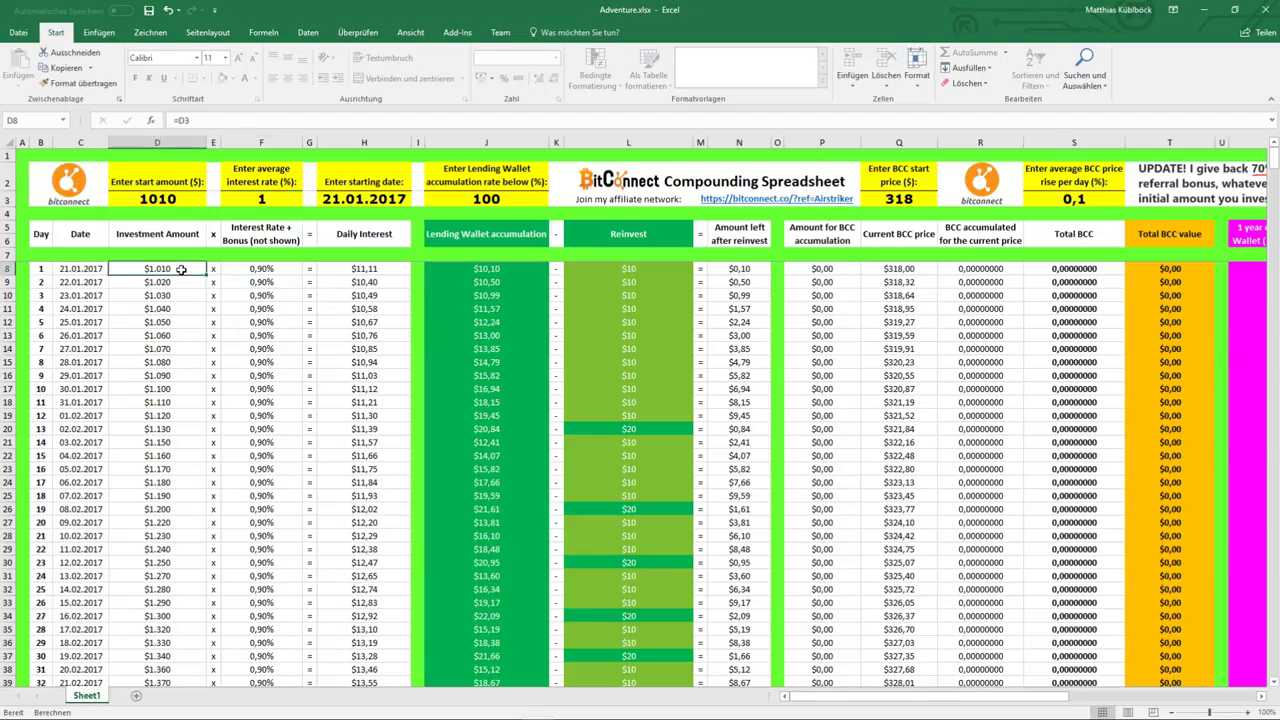
pyautogui.click(240, 199)
pyautogui.doubleClick(224, 198)
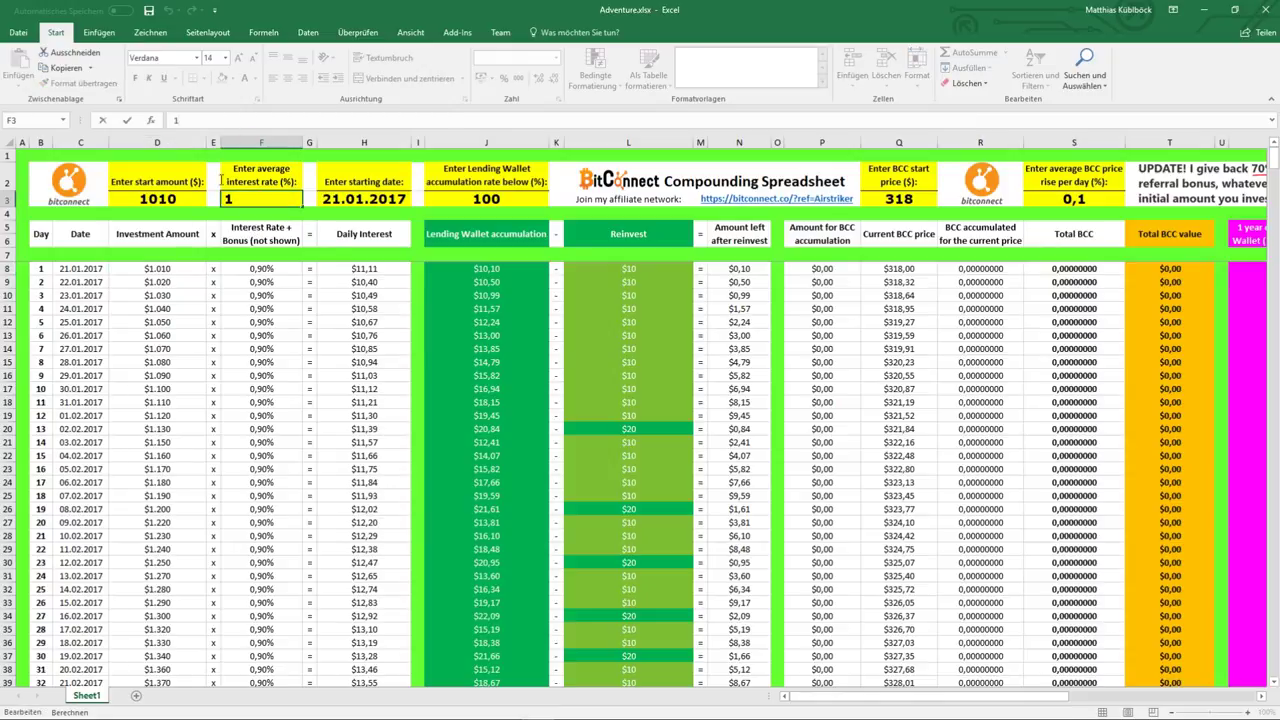
pyautogui.click(240, 293)
pyautogui.click(160, 271)
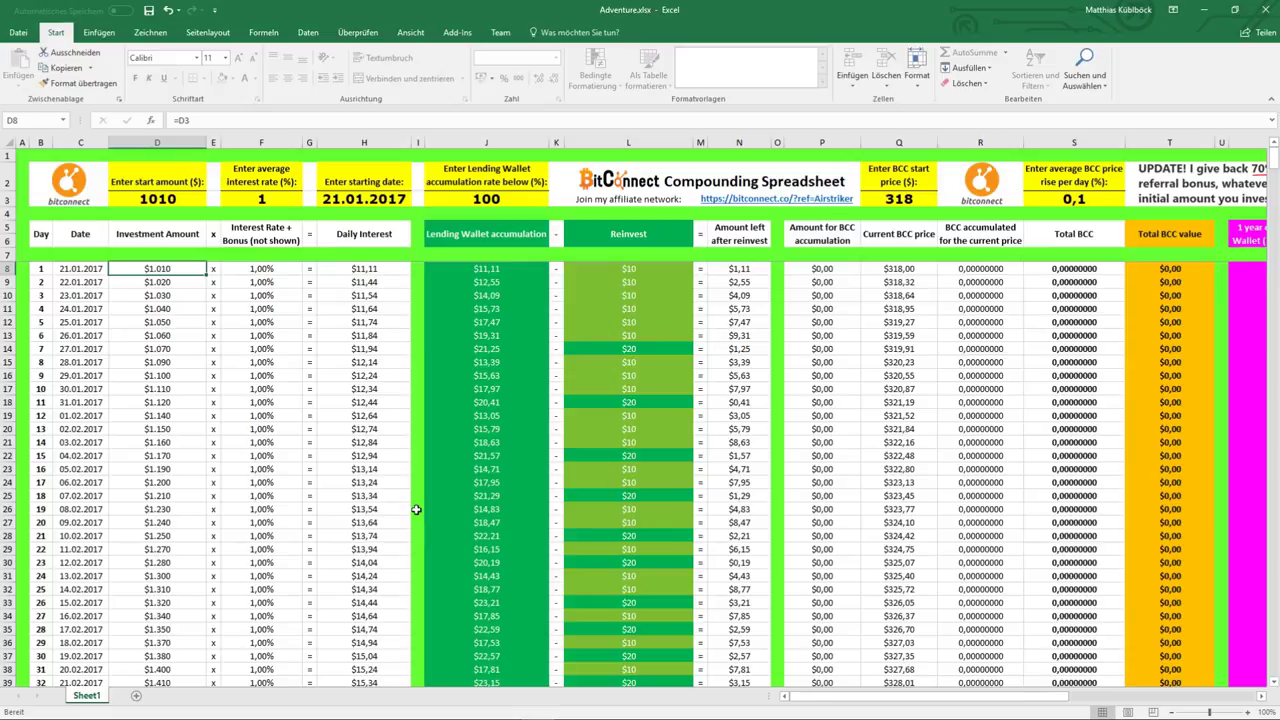
pyautogui.scroll(-17, 416, 510)
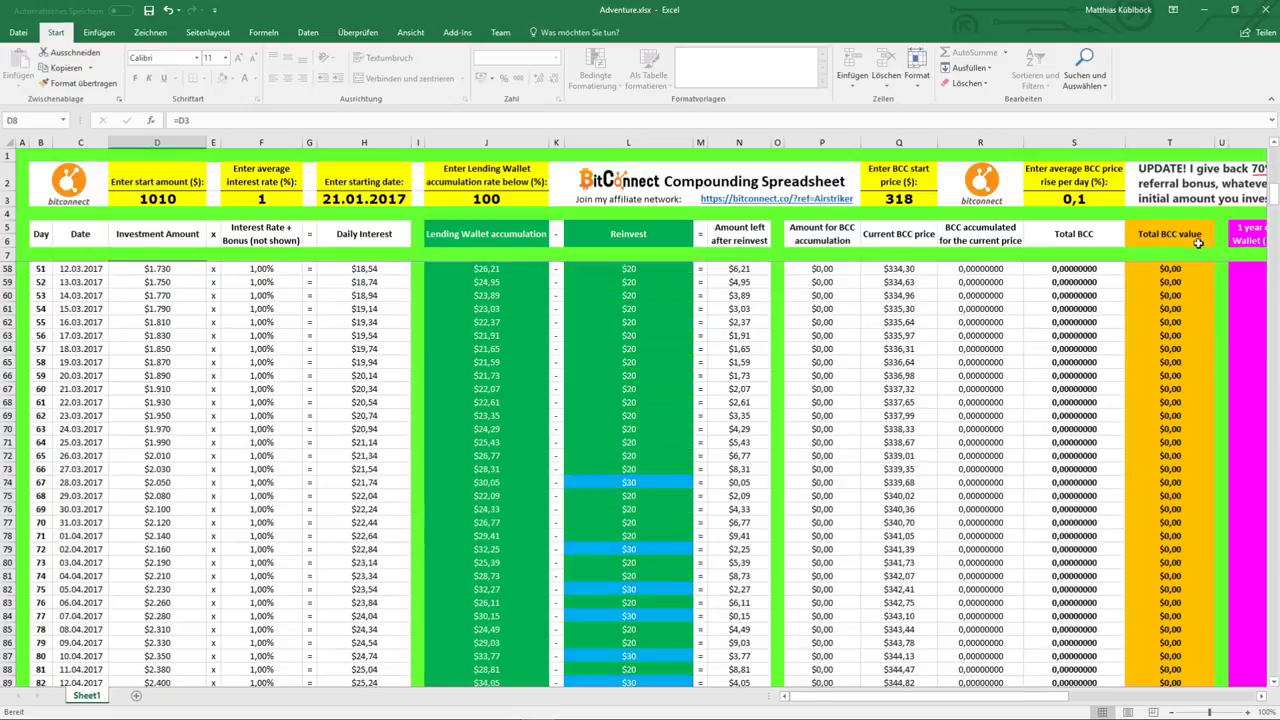
pyautogui.moveTo(1266, 200); pyautogui.dragTo(1275, 404)
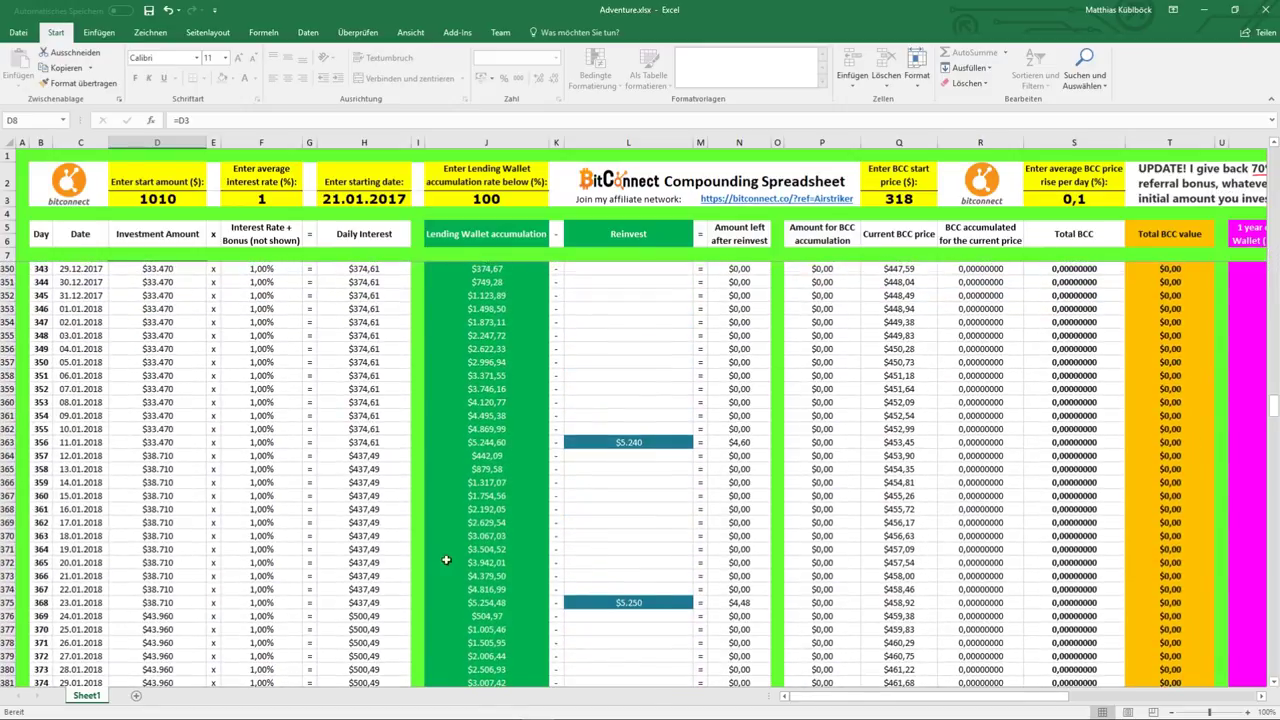
pyautogui.click(157, 200)
pyautogui.click(355, 565)
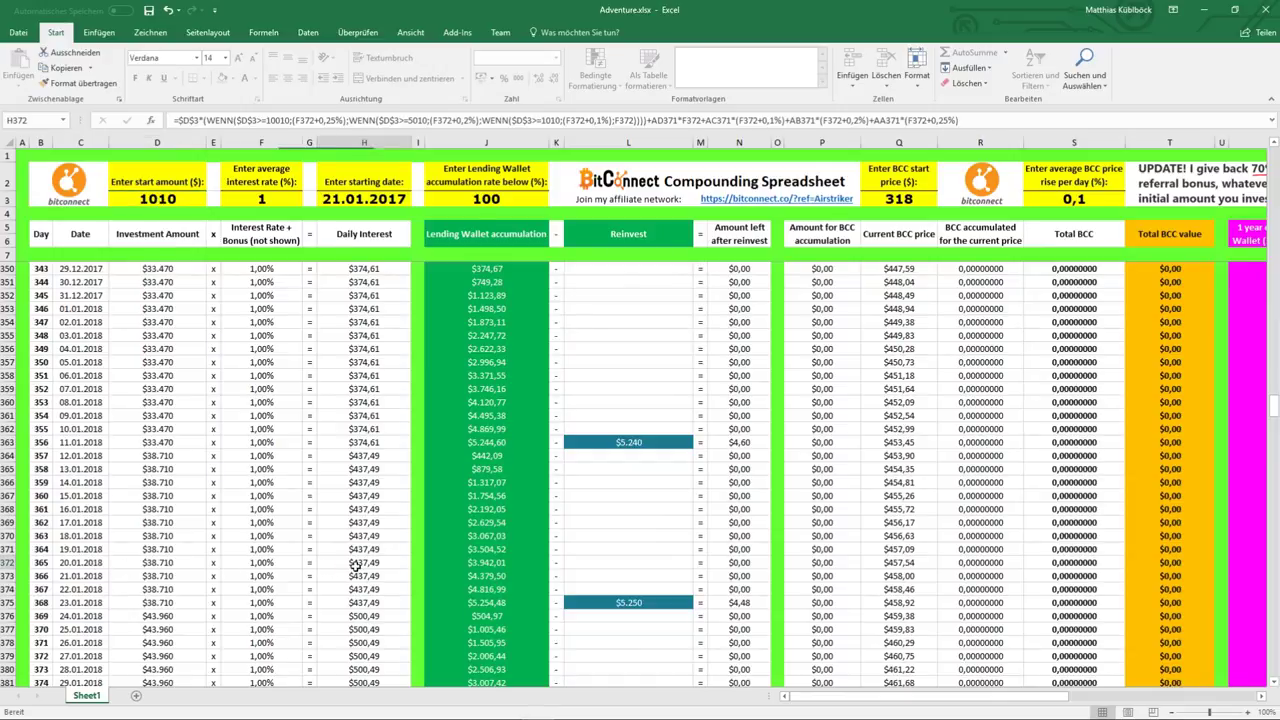
pyautogui.scroll(-4, 652, 535)
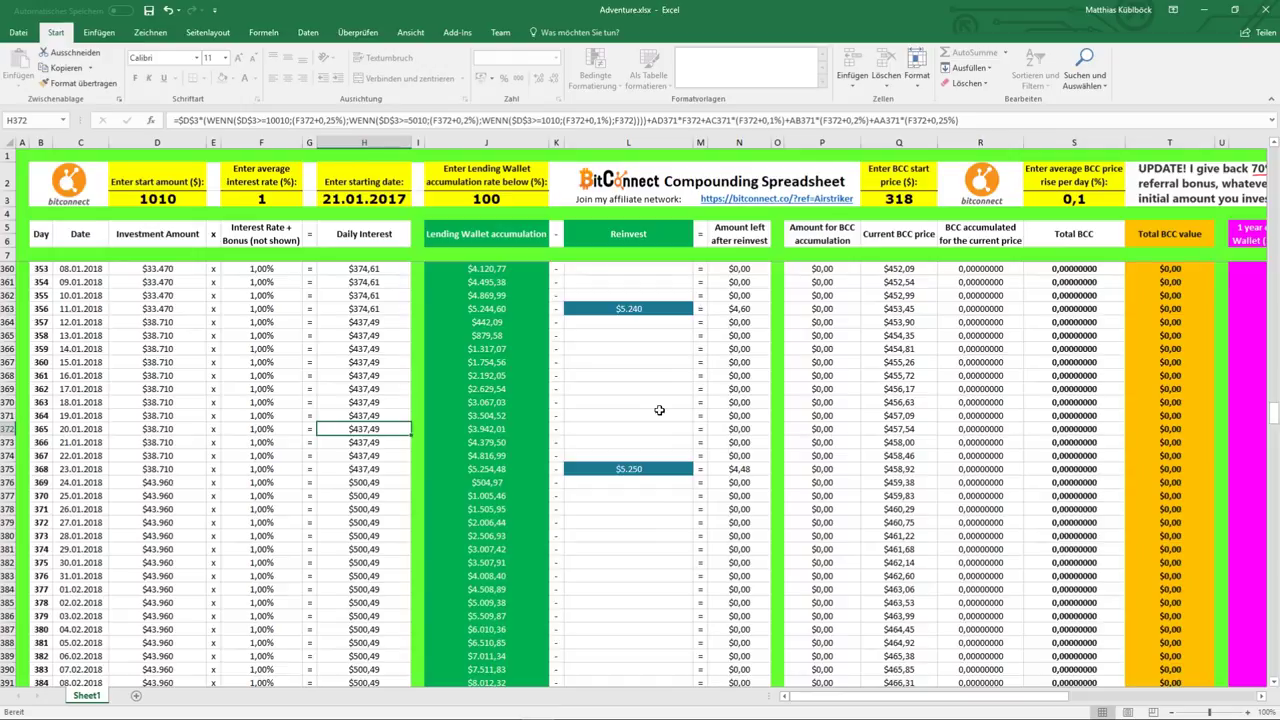
pyautogui.click(185, 431)
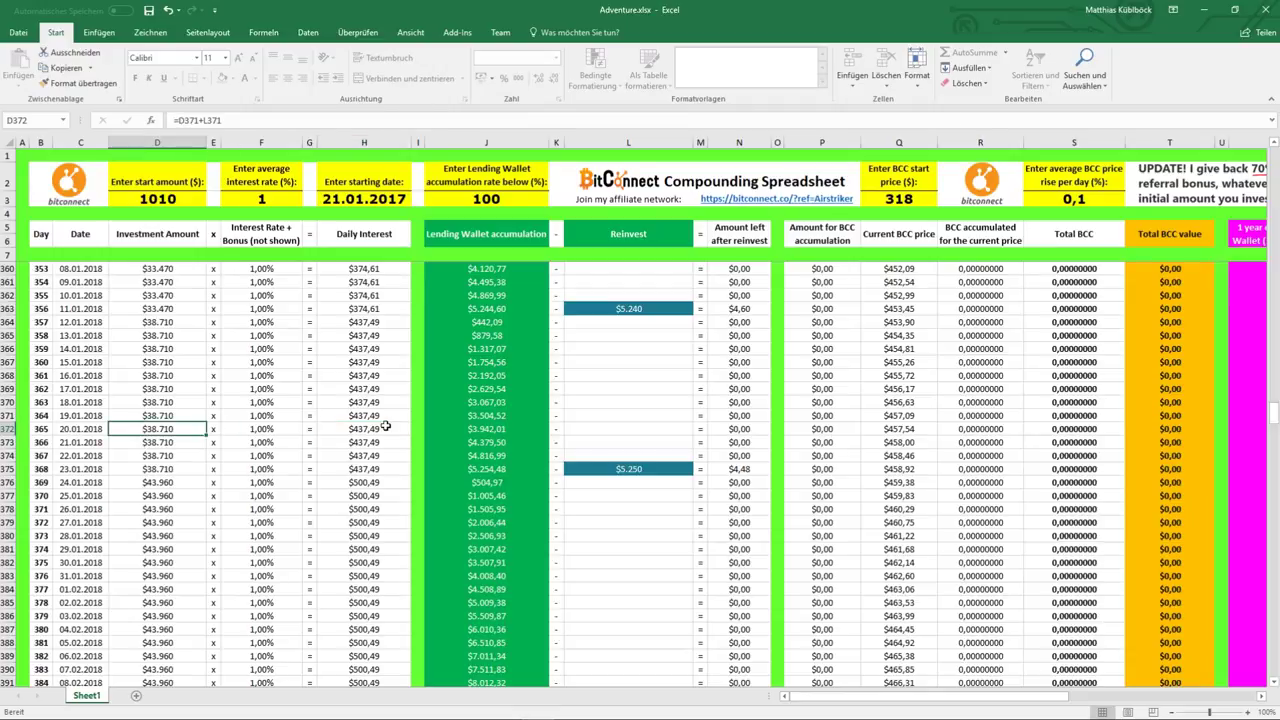
pyautogui.click(385, 428)
pyautogui.moveTo(211, 707)
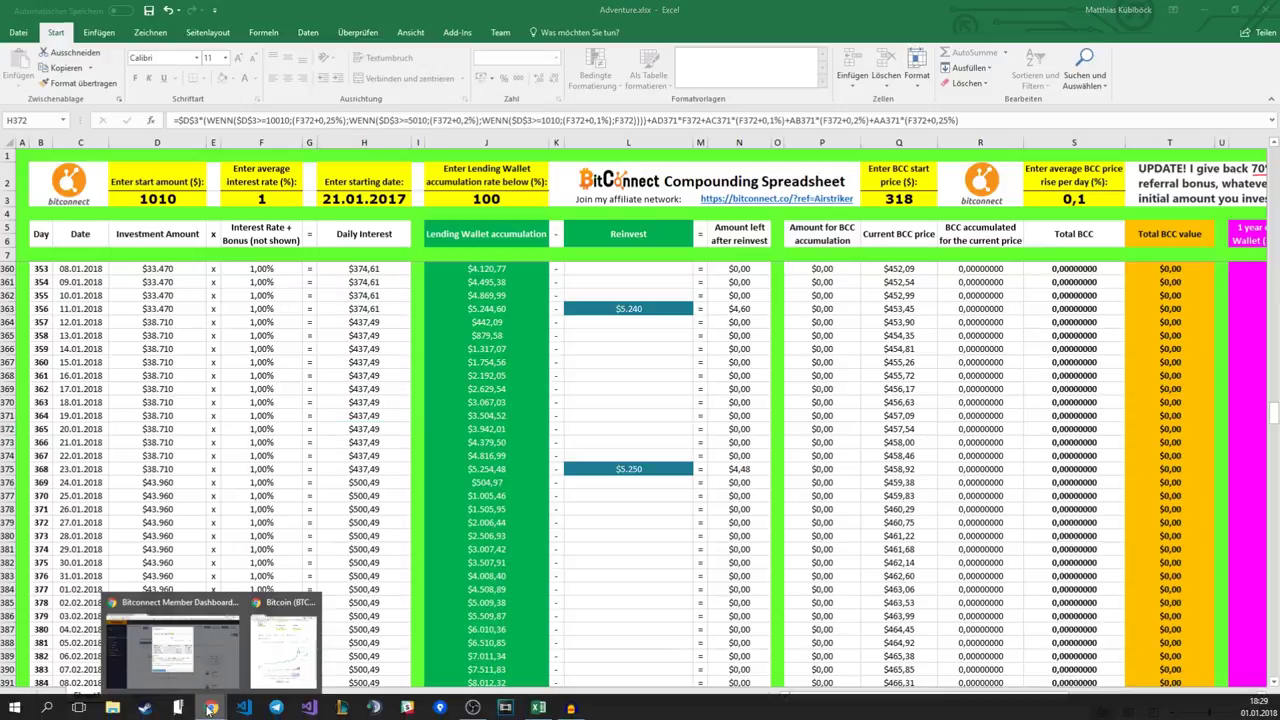
# Bring Chrome forward and switch to BitConnect's CoinMarketCap price history tab
pyautogui.click(170, 645)
pyautogui.hotkey('ctrl', 'shift', 'Tab')
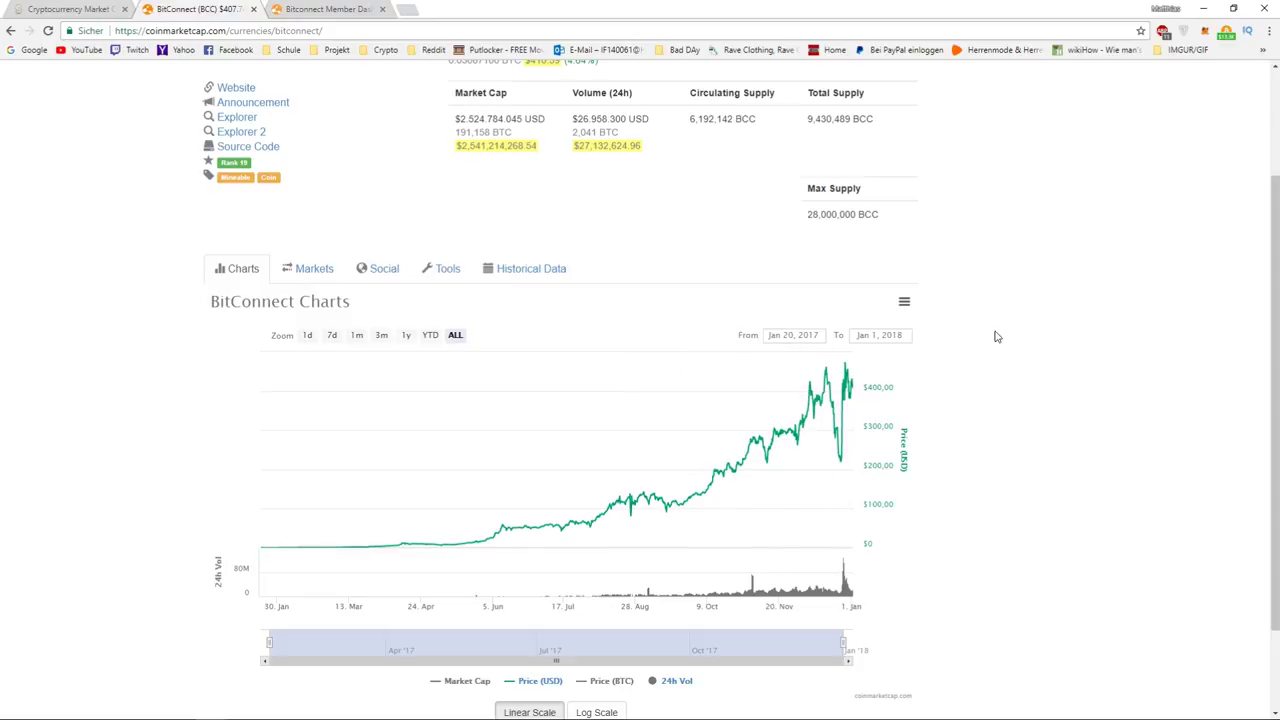
pyautogui.moveTo(1268, 334)
pyautogui.mouseDown()
pyautogui.moveTo(1268, 323)
pyautogui.moveTo(1266, 336)
pyautogui.mouseUp()
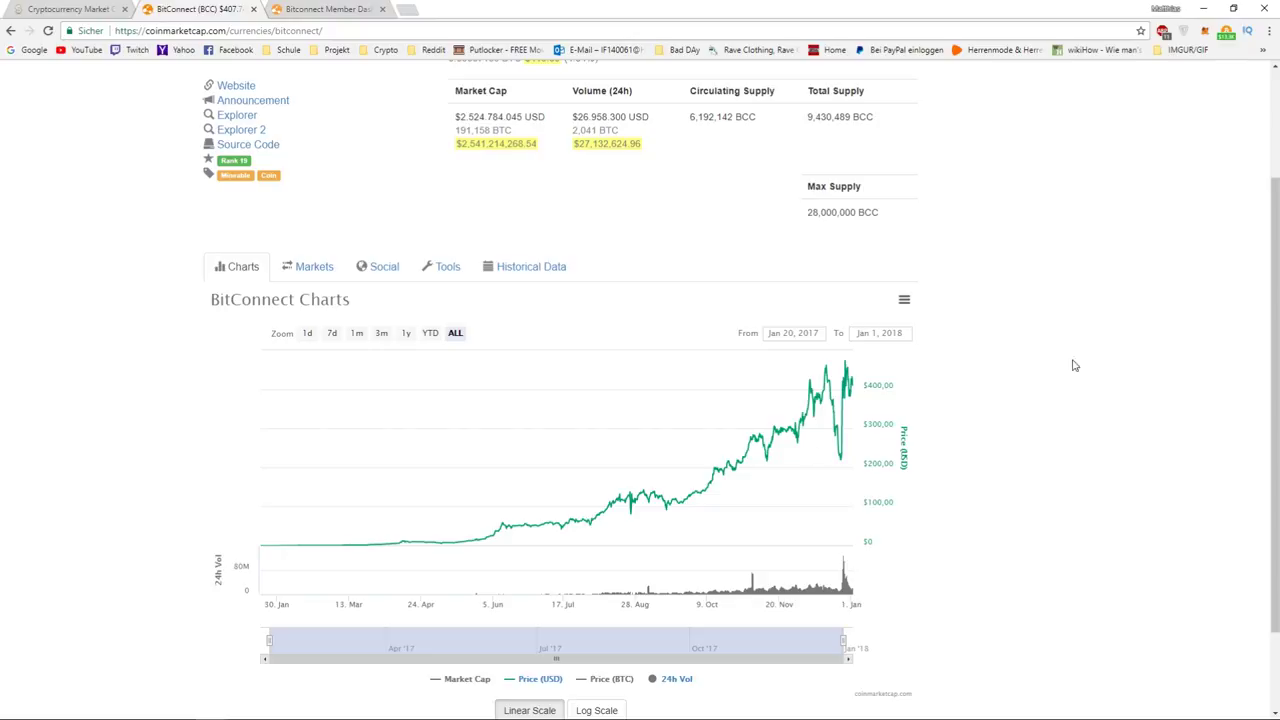
# Scroll the spreadsheet to day 730 (20.01.2019) and its $35.259,22 daily interest
pyautogui.moveTo(520, 715)
pyautogui.click(538, 708)
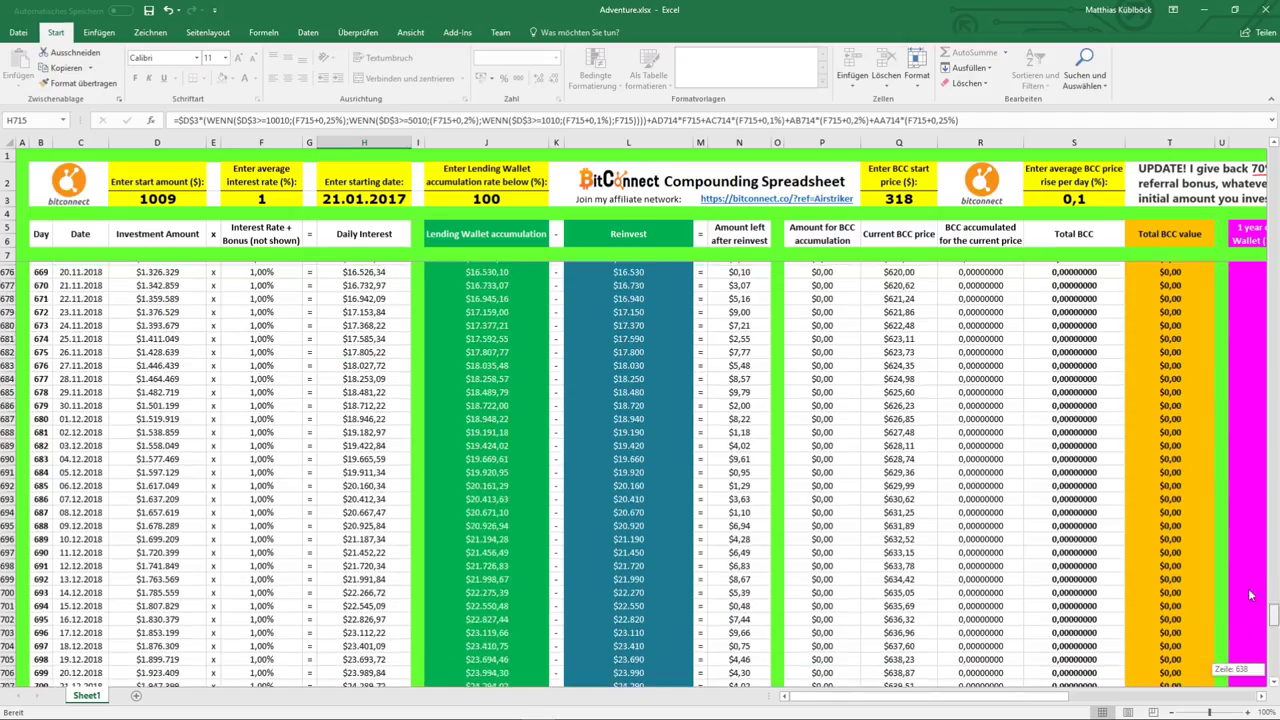
pyautogui.moveTo(1272, 390)
pyautogui.mouseDown()
pyautogui.moveTo(1245, 395)
pyautogui.moveTo(1235, 420)
pyautogui.moveTo(1250, 364)
pyautogui.moveTo(1258, 672)
pyautogui.mouseUp()
pyautogui.click(352, 550)
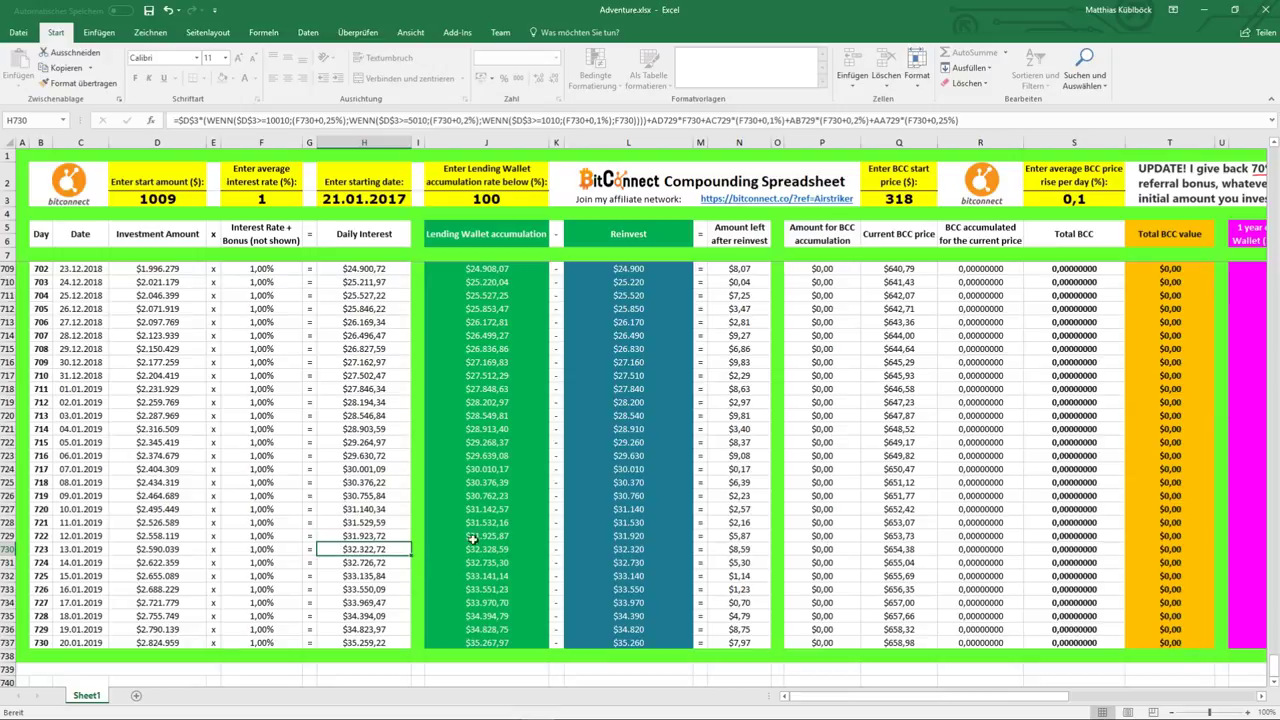
pyautogui.click(365, 642)
# Check the 1009 start amount and the day-729 daily interest, then return to the browser
pyautogui.scroll(-2, 450, 643)
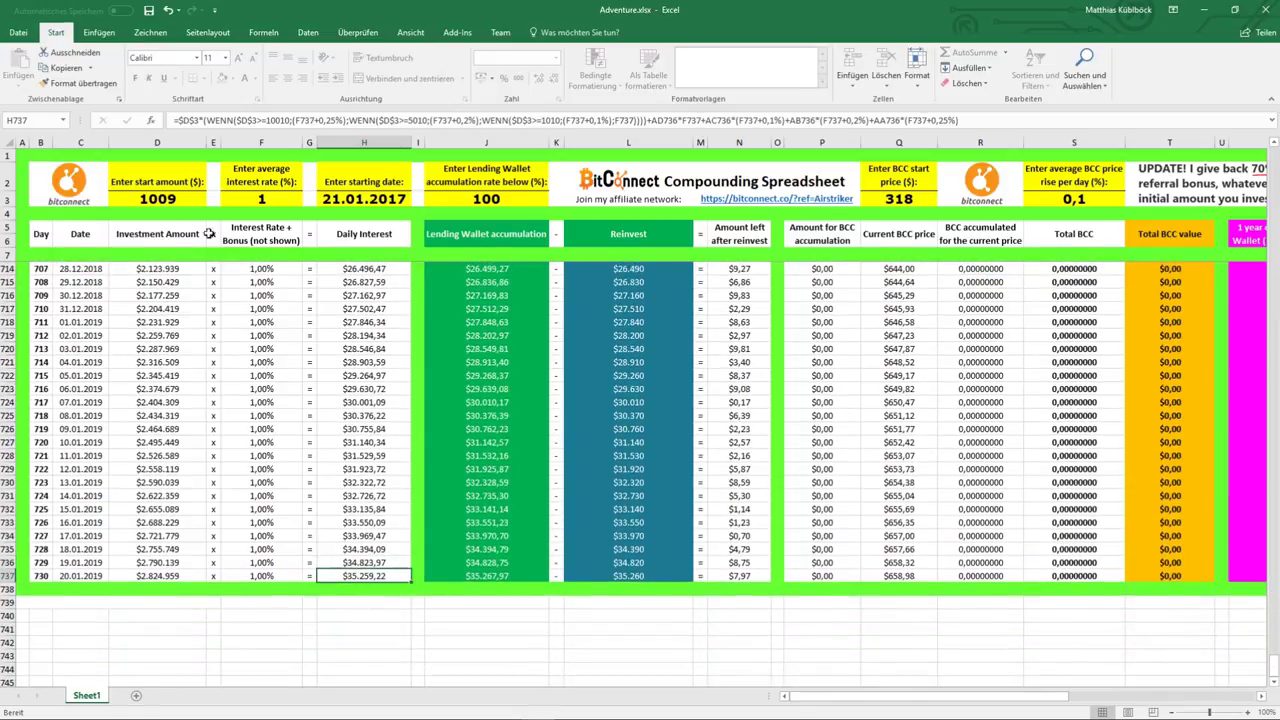
pyautogui.click(166, 202)
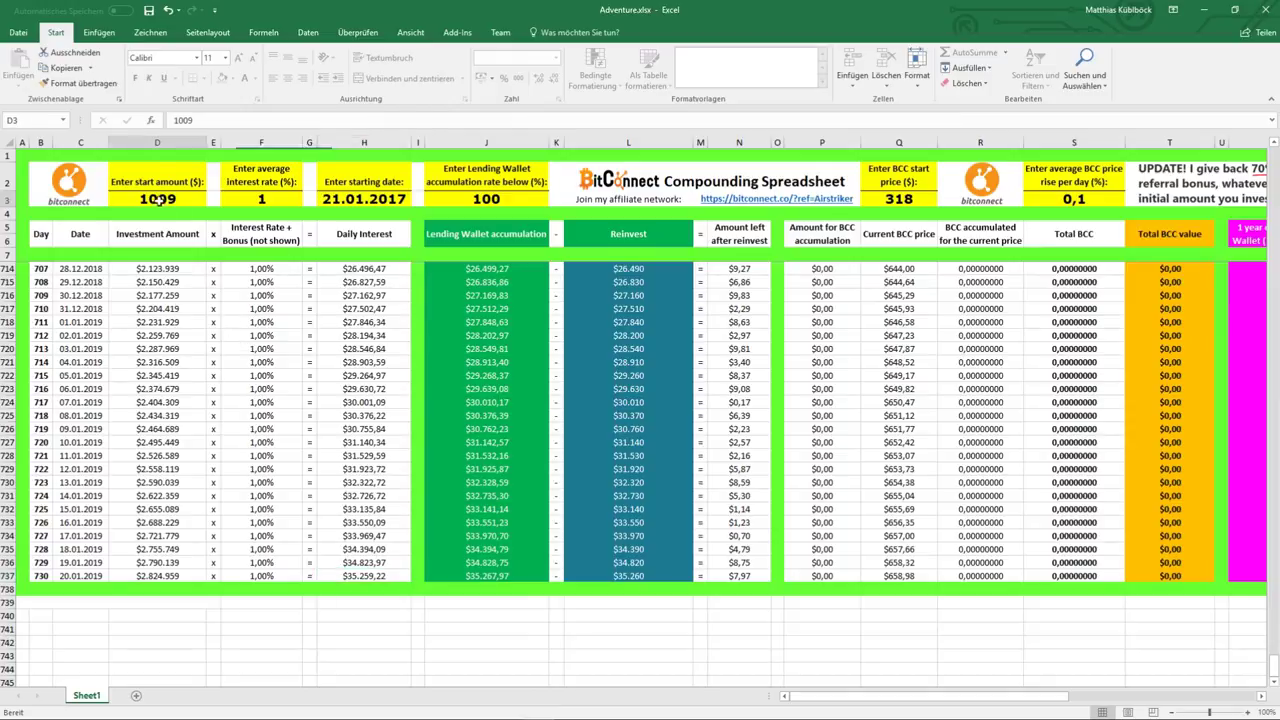
pyautogui.click(362, 566)
pyautogui.moveTo(211, 707)
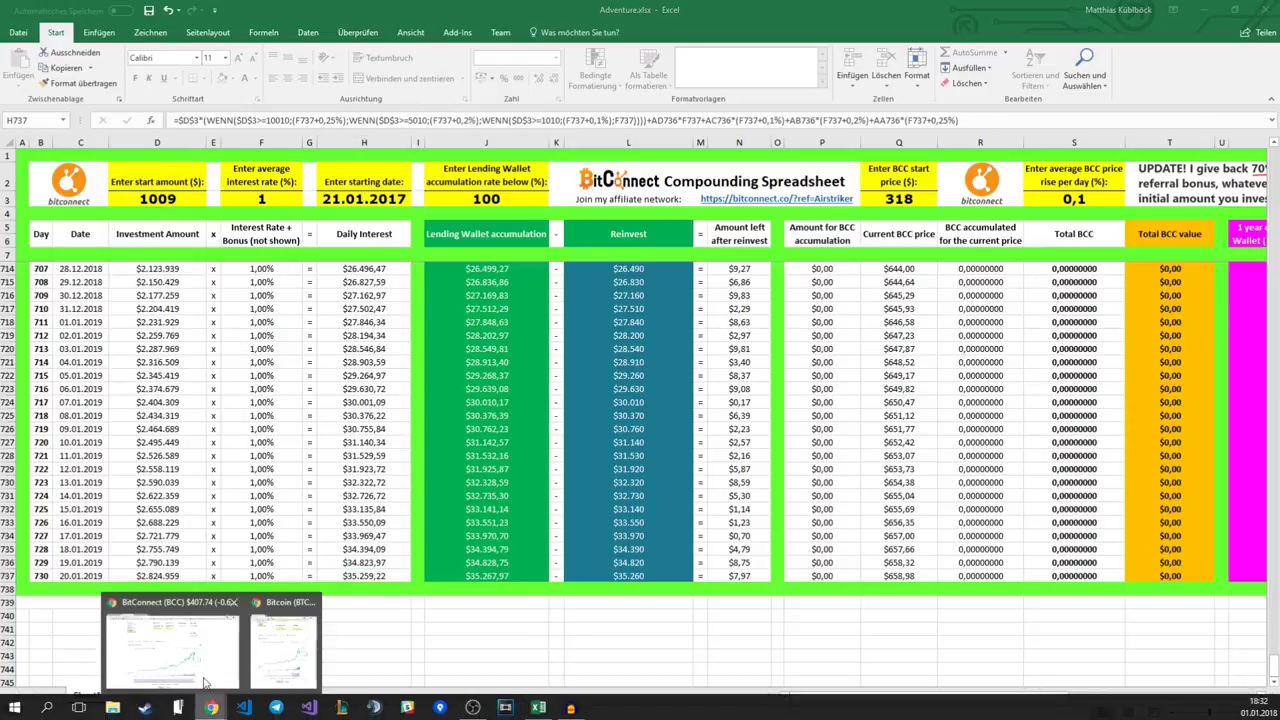
pyautogui.click(170, 640)
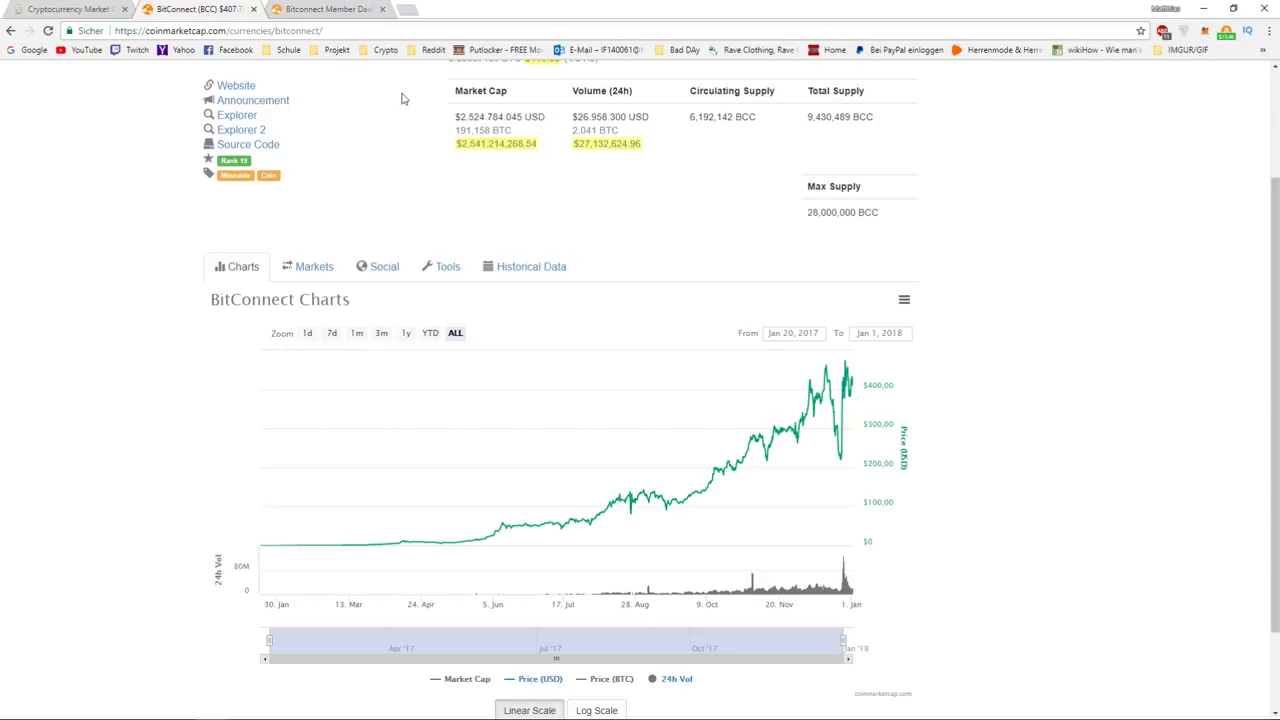
# Glance at the member dashboard, close the Invest BitConnect dialog, and return to BitConnect's price page
pyautogui.click(325, 8)
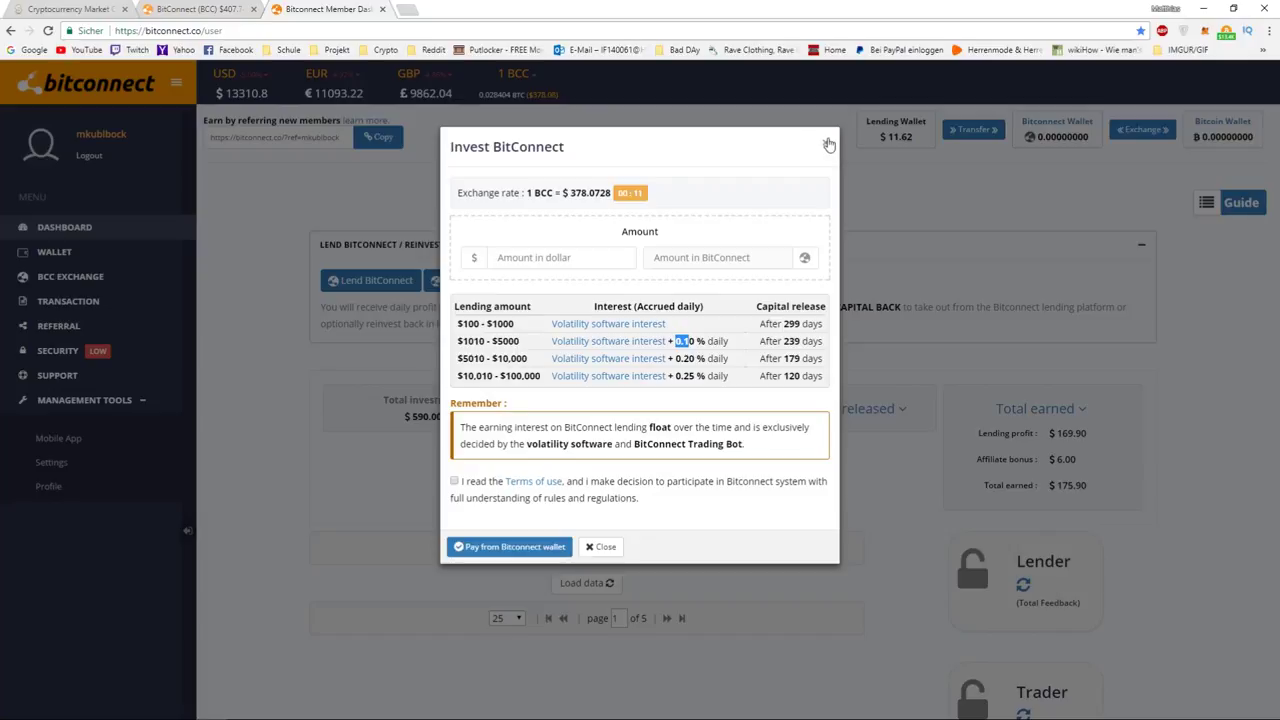
pyautogui.click(828, 145)
pyautogui.click(213, 9)
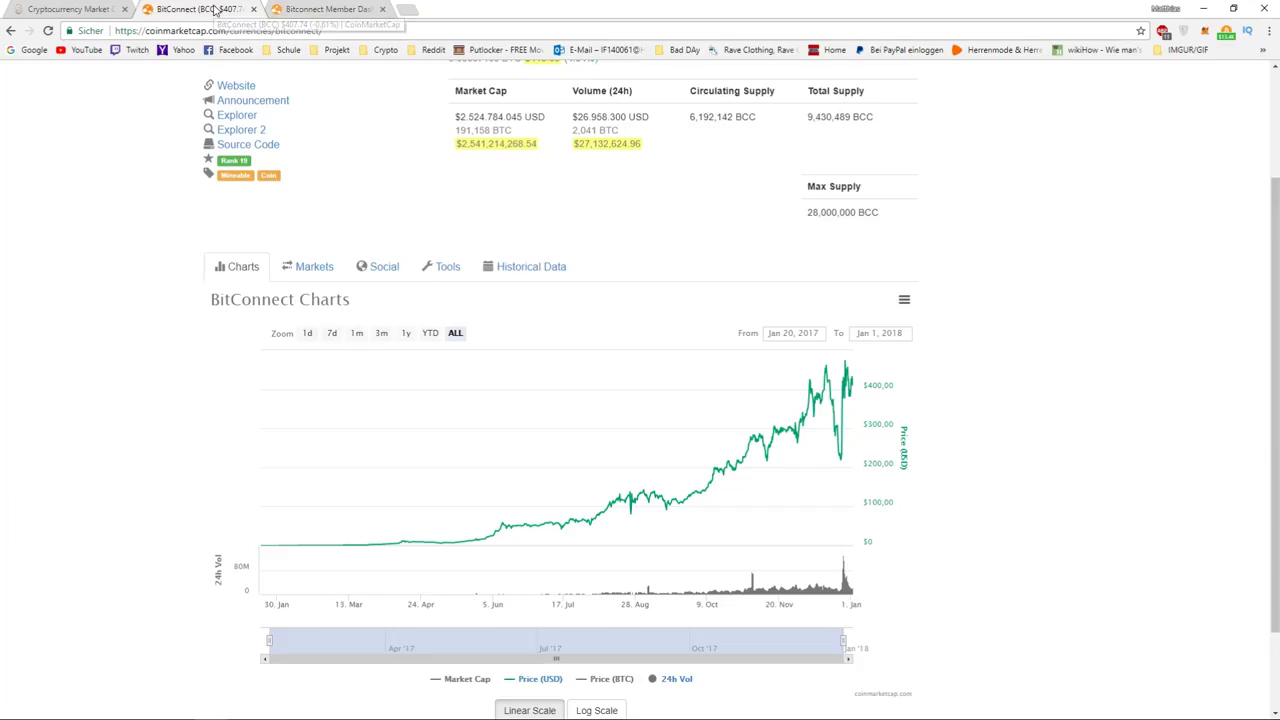
pyautogui.scroll(2, 374, 206)
pyautogui.scroll(-2, 374, 206)
# Merge the separate Bitcoin window into the main tab strip and go back to BitConnect's chart
pyautogui.moveTo(195, 707)
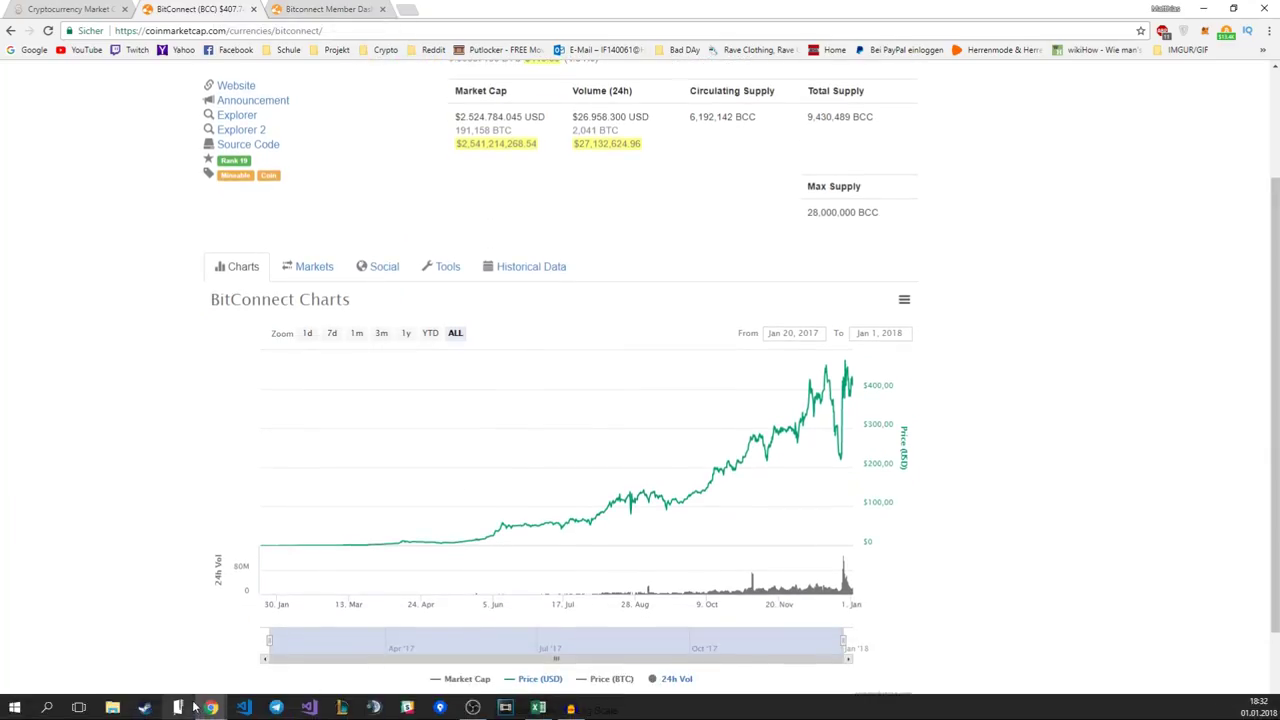
pyautogui.click(170, 640)
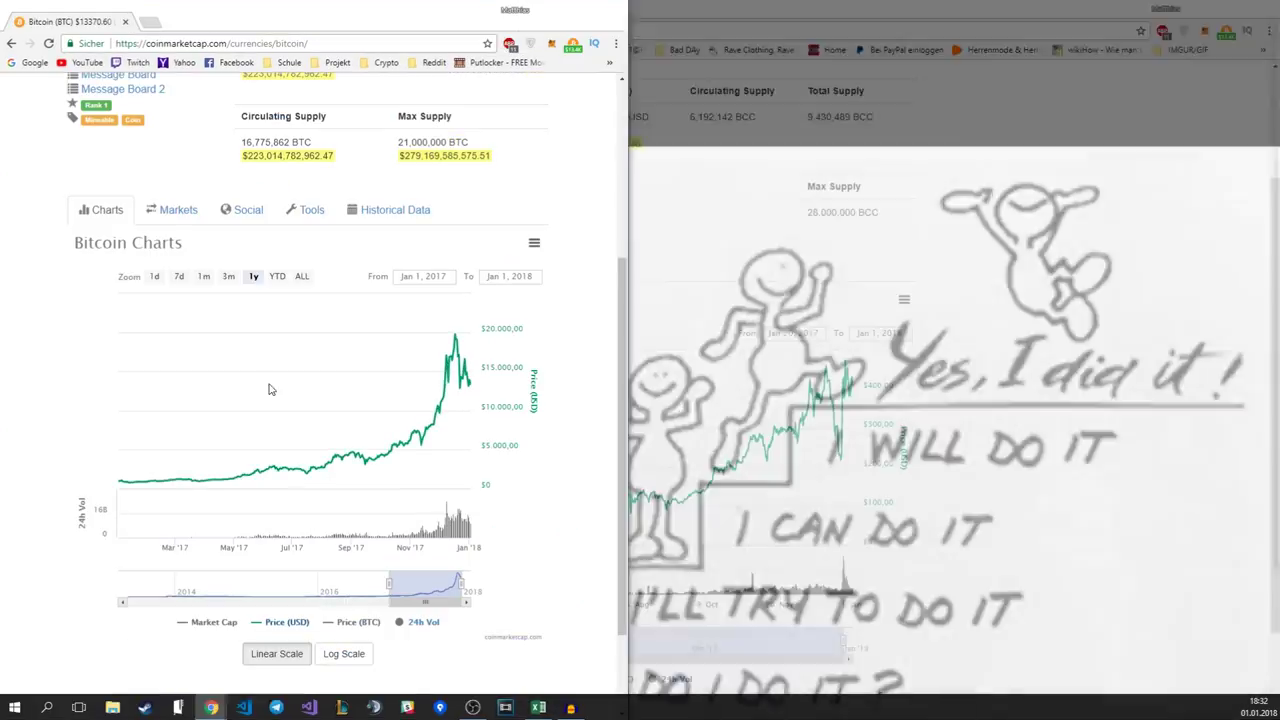
pyautogui.moveTo(60, 20)
pyautogui.mouseDown()
pyautogui.moveTo(343, 11)
pyautogui.moveTo(330, 10)
pyautogui.mouseUp()
pyautogui.click(215, 12)
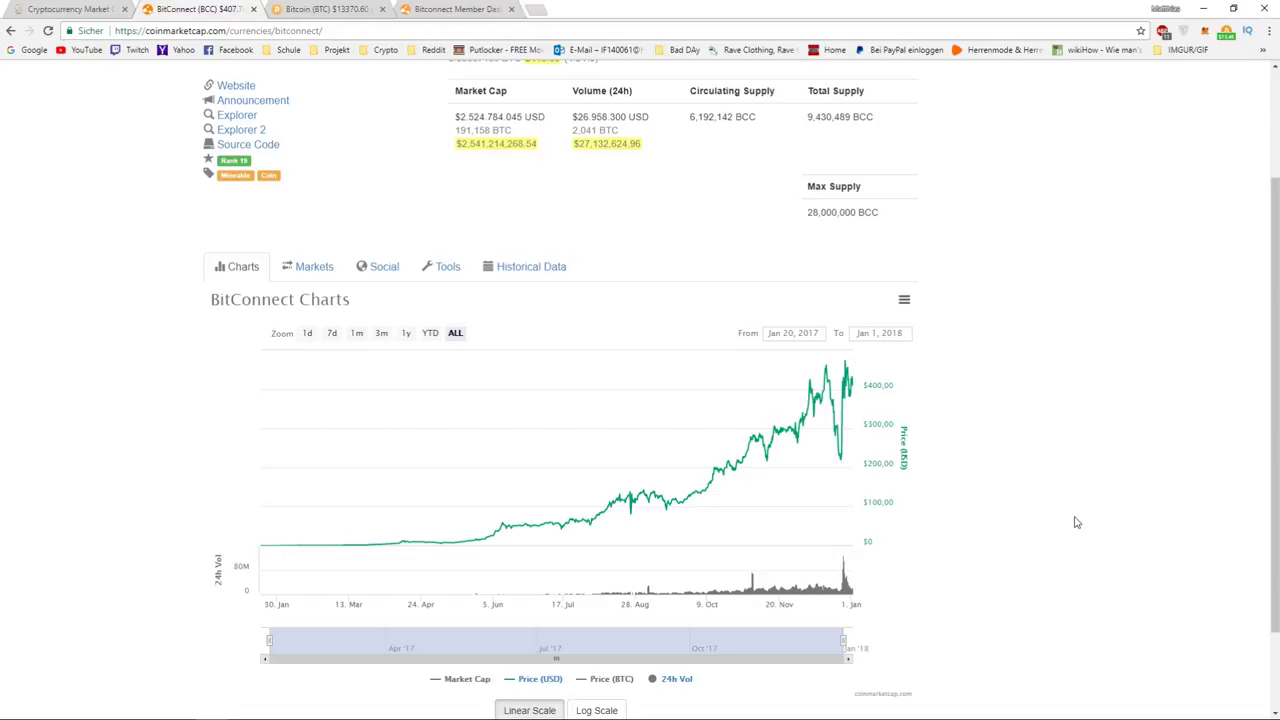
# Look over Bitcoin's price chart, then return to the BitConnect price page
pyautogui.scroll(1, 1075, 520)
pyautogui.scroll(-1, 1075, 520)
pyautogui.click(347, 8)
pyautogui.scroll(1, 540, 170)
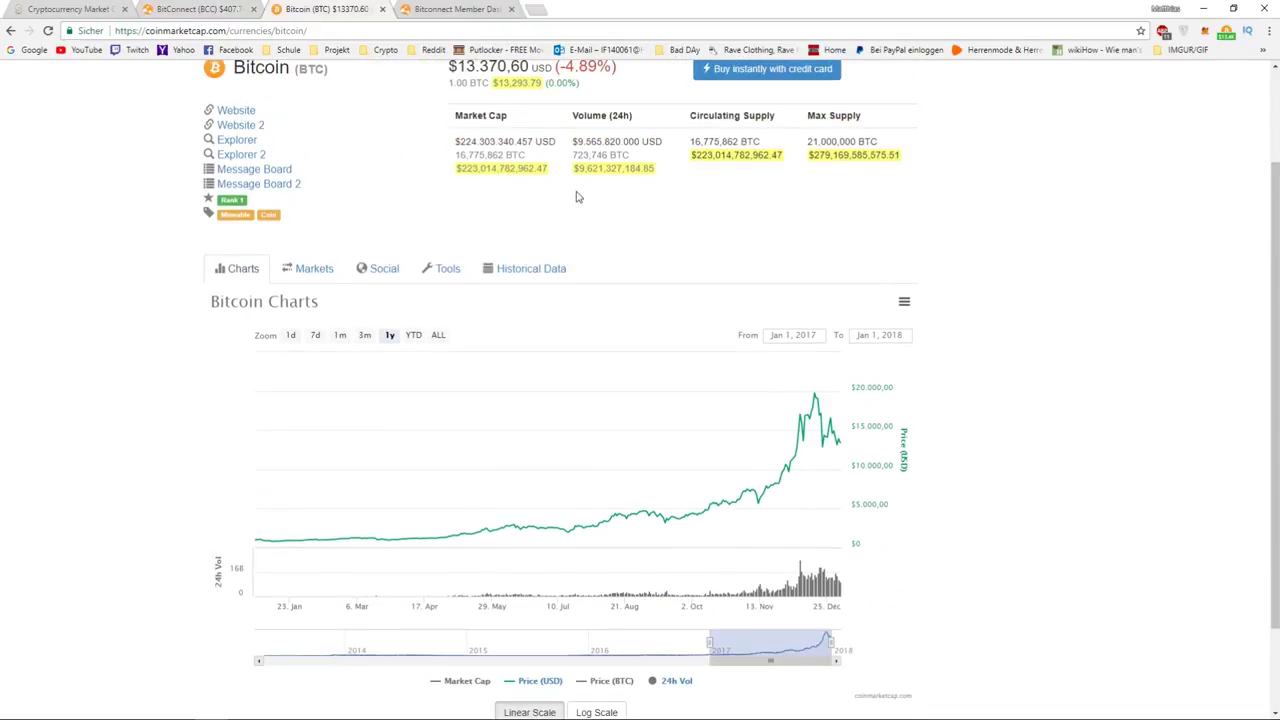
pyautogui.click(191, 9)
# Browse the cryptocurrency ranking, revisit BitConnect's chart, and move on to the member dashboard
pyautogui.click(50, 8)
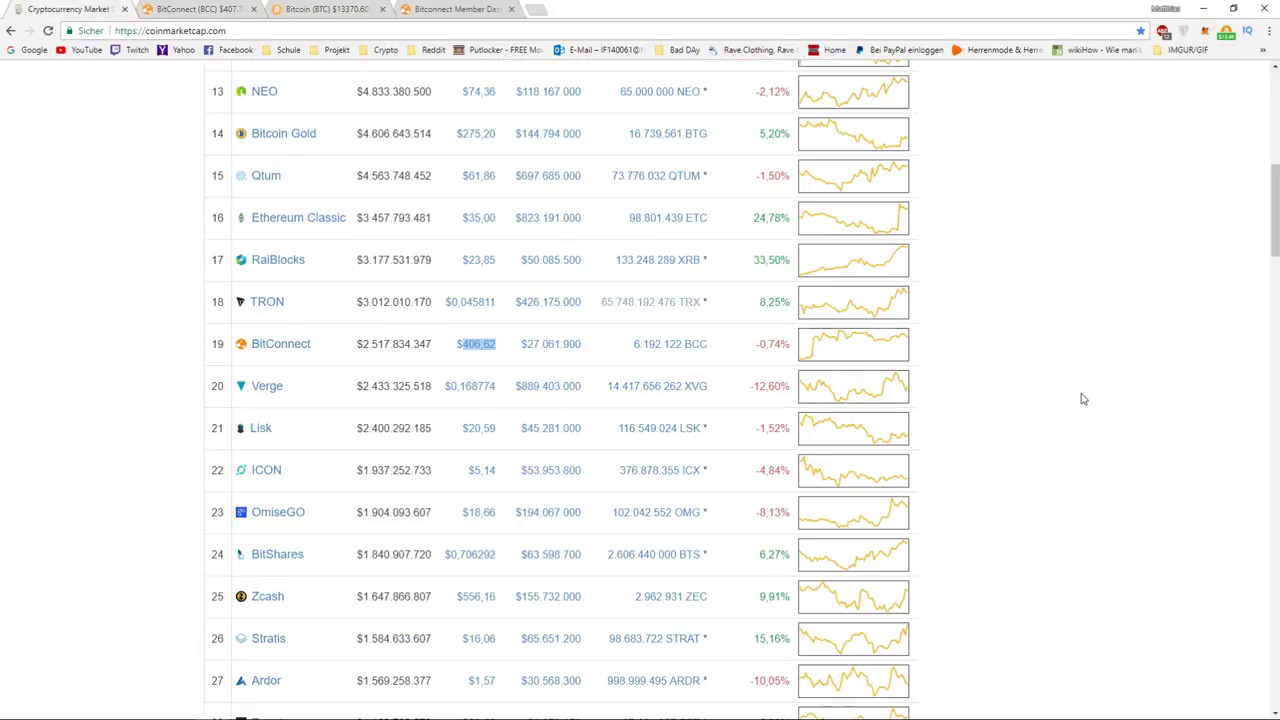
pyautogui.scroll(7, 1085, 415)
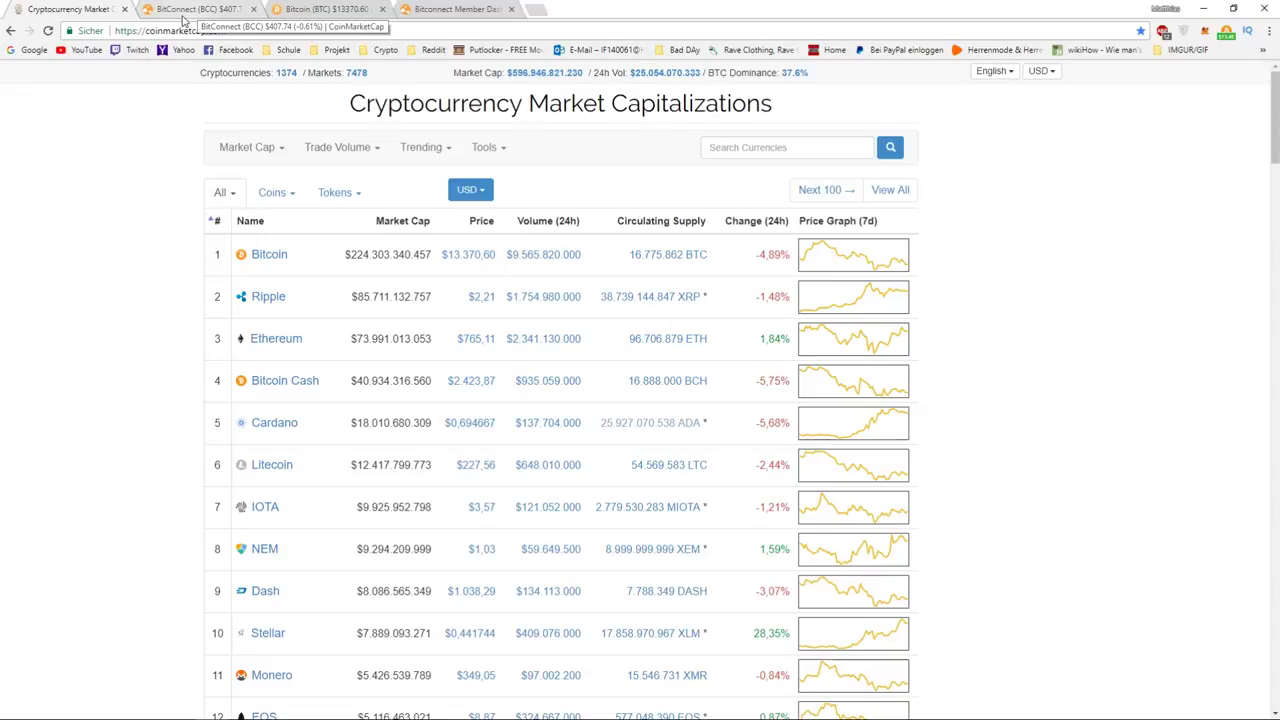
pyautogui.click(184, 19)
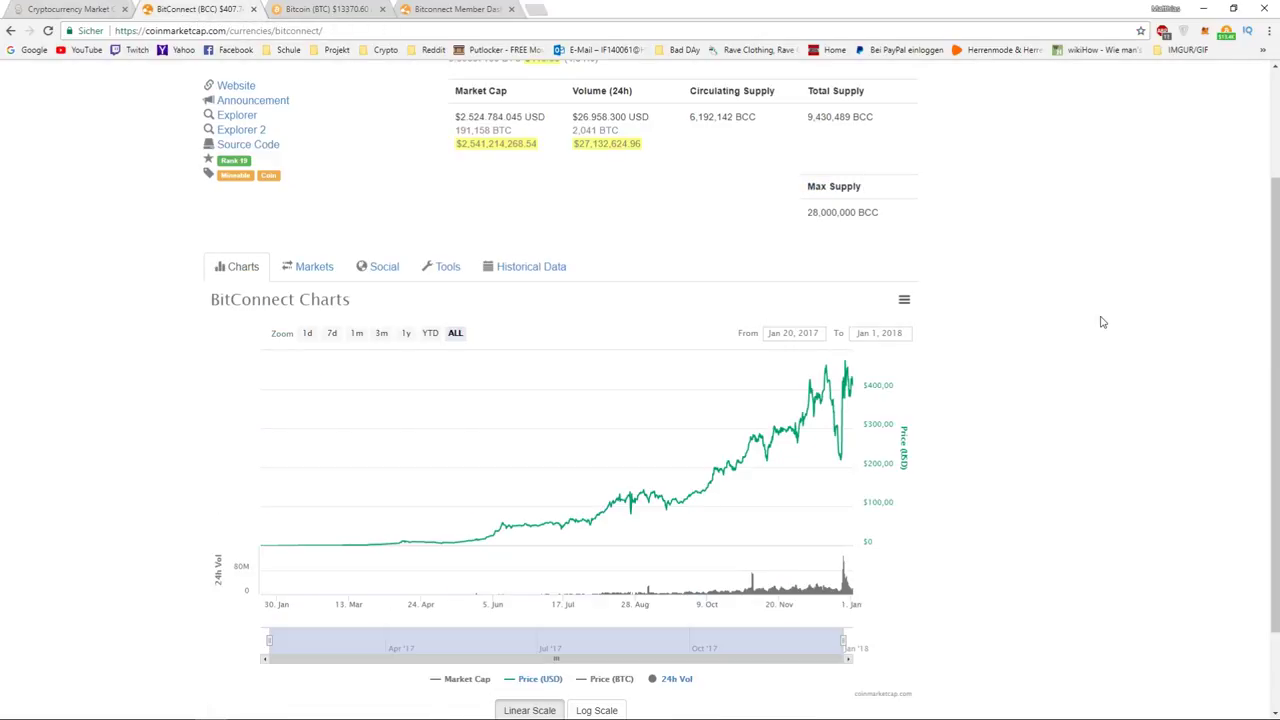
pyautogui.scroll(1, 1102, 322)
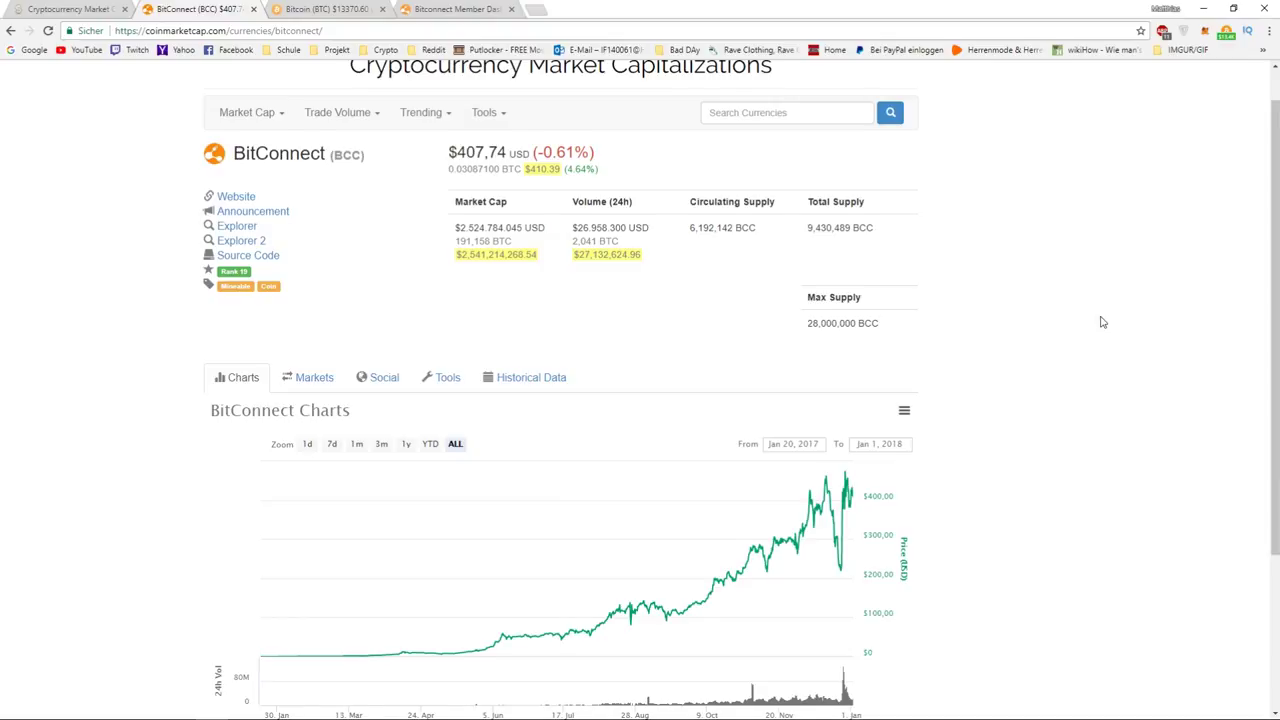
pyautogui.scroll(-1, 1102, 322)
pyautogui.click(483, 8)
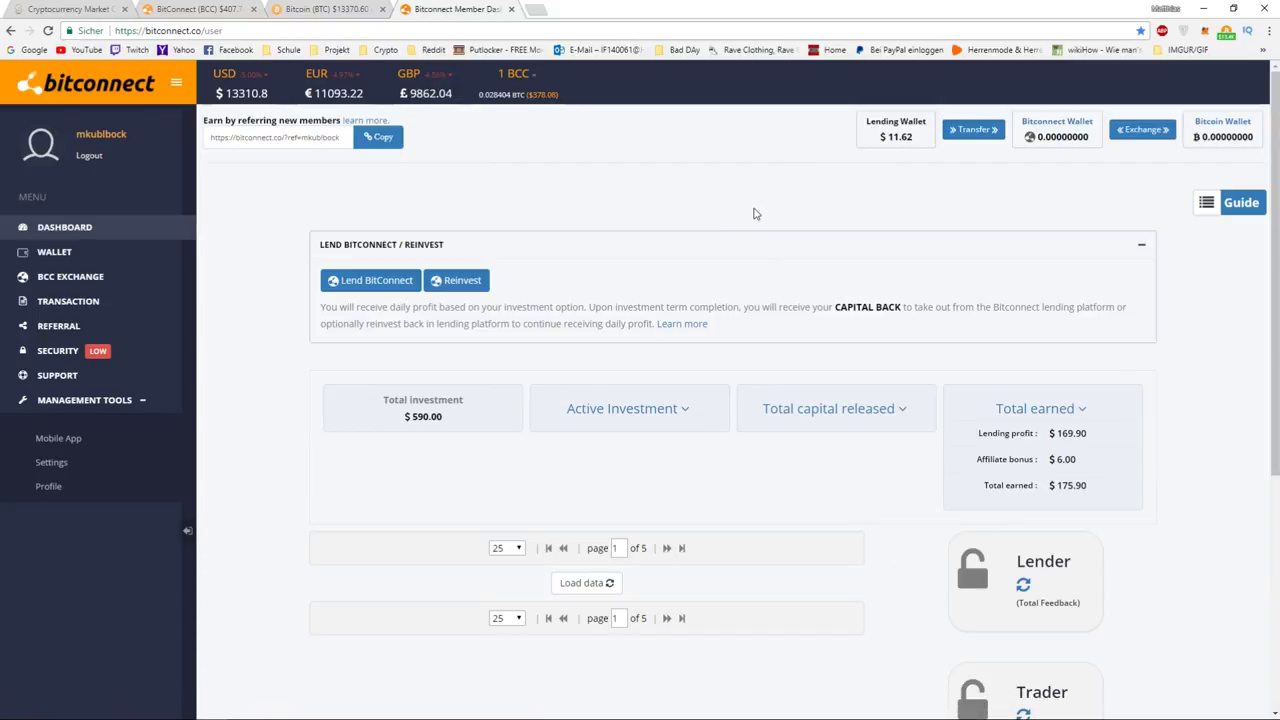
# Switch from the member dashboard back to BitConnect's CoinMarketCap price chart
pyautogui.hotkey('ctrl', '2')
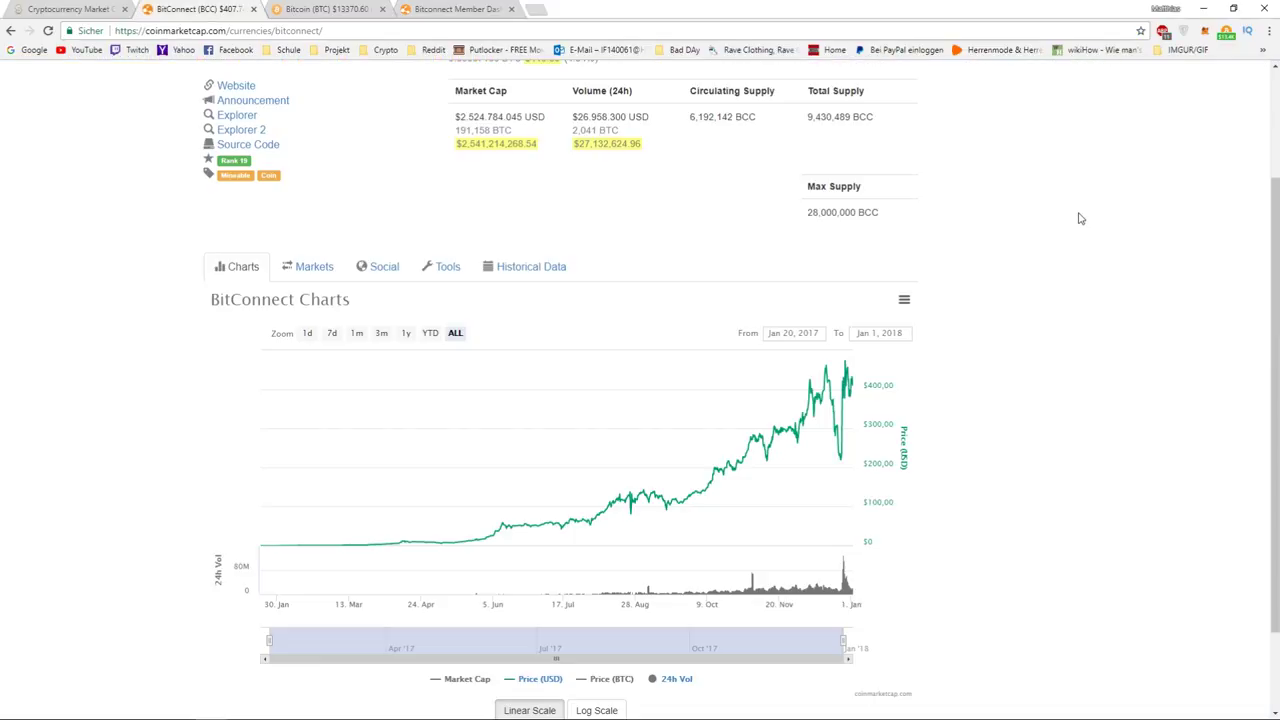